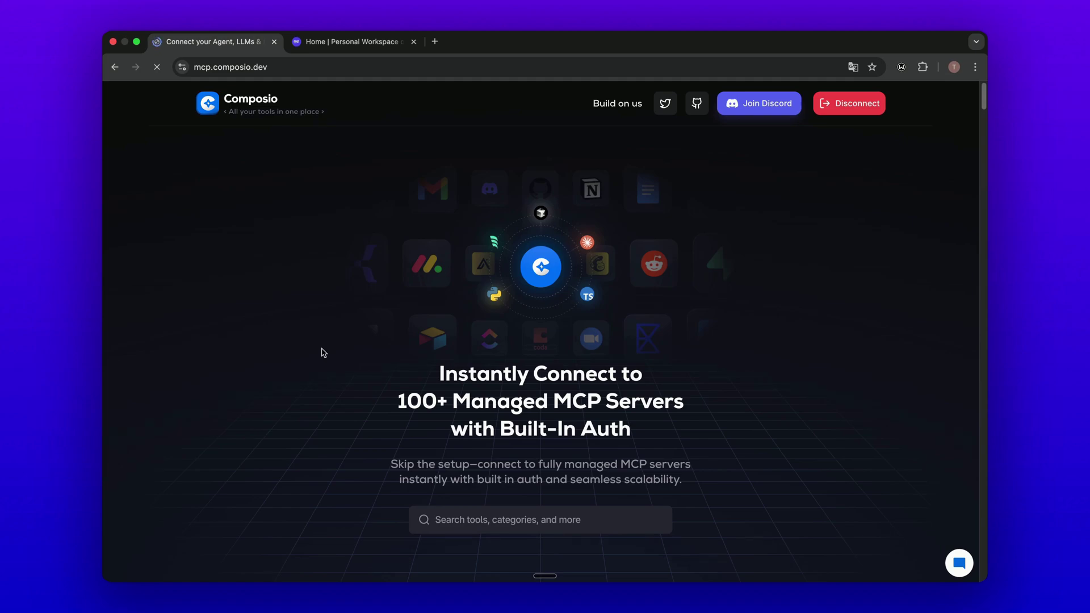
Step: Search the MindPal agents list for 'compo' to find General Agent composio, then return to Composio
click(348, 44)
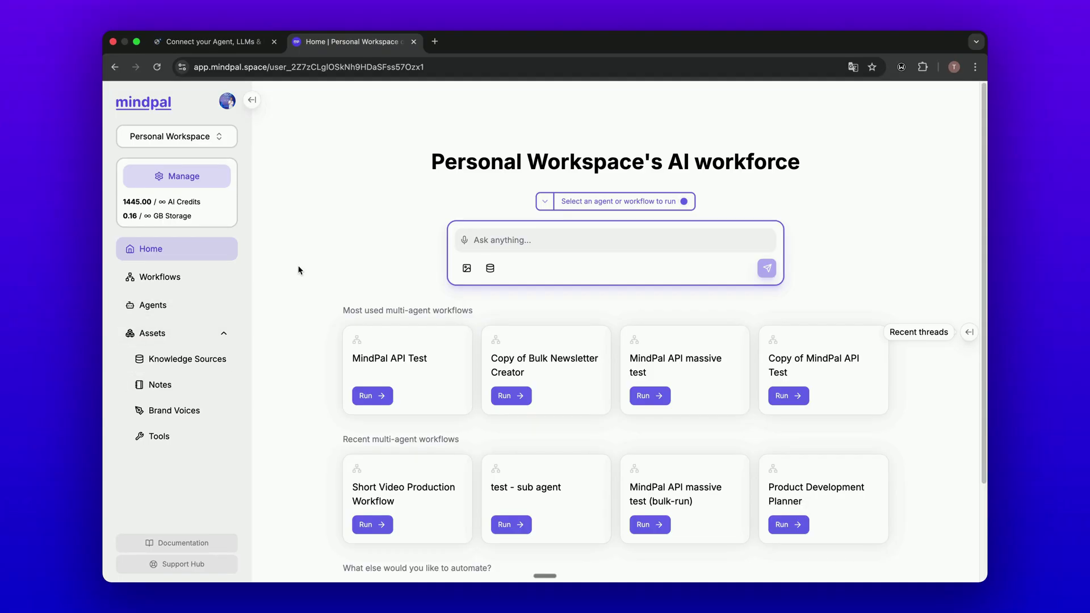
click(204, 305)
scroll(362, 306, down, 5)
scroll(363, 311, down, 5)
scroll(362, 311, up, 10)
click(398, 221)
text(compo)
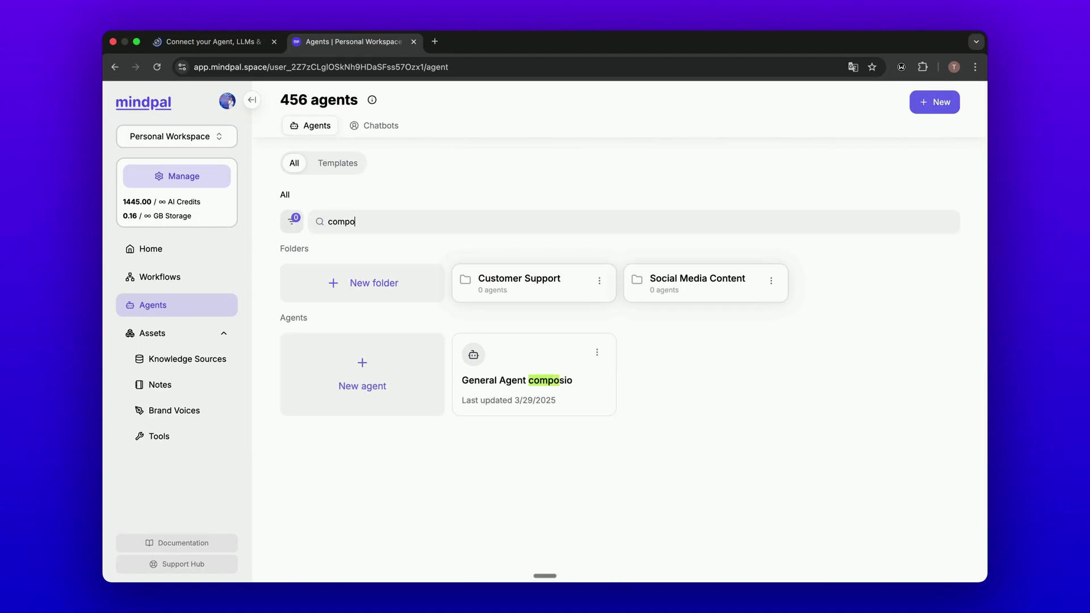
click(221, 42)
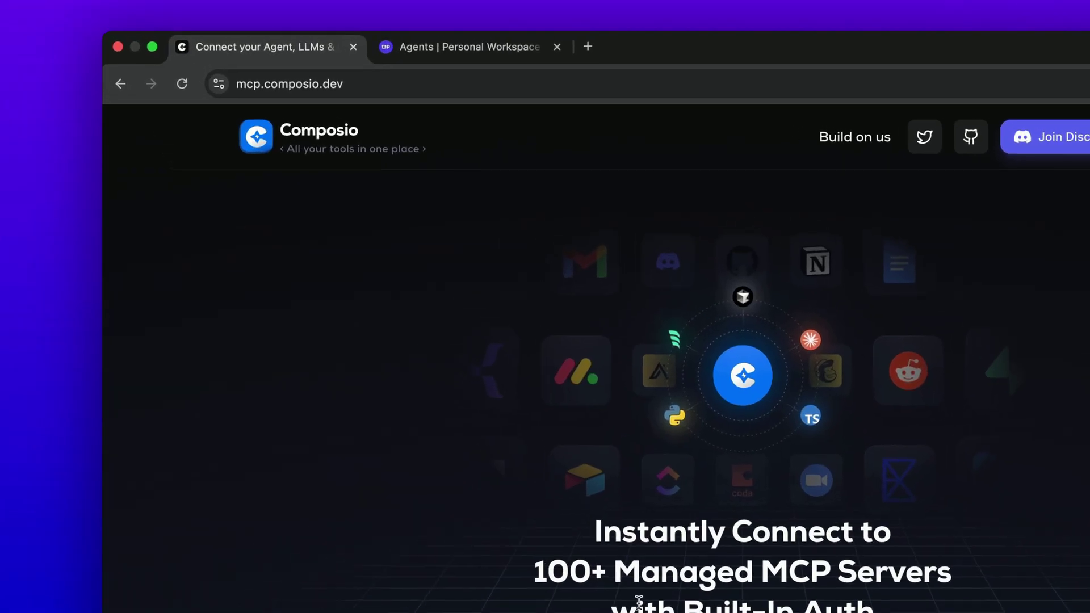
Step: Browse the Composio MCP categories, jumping to Marketing & Social Media and back to Popular
drag(276, 85, 380, 105)
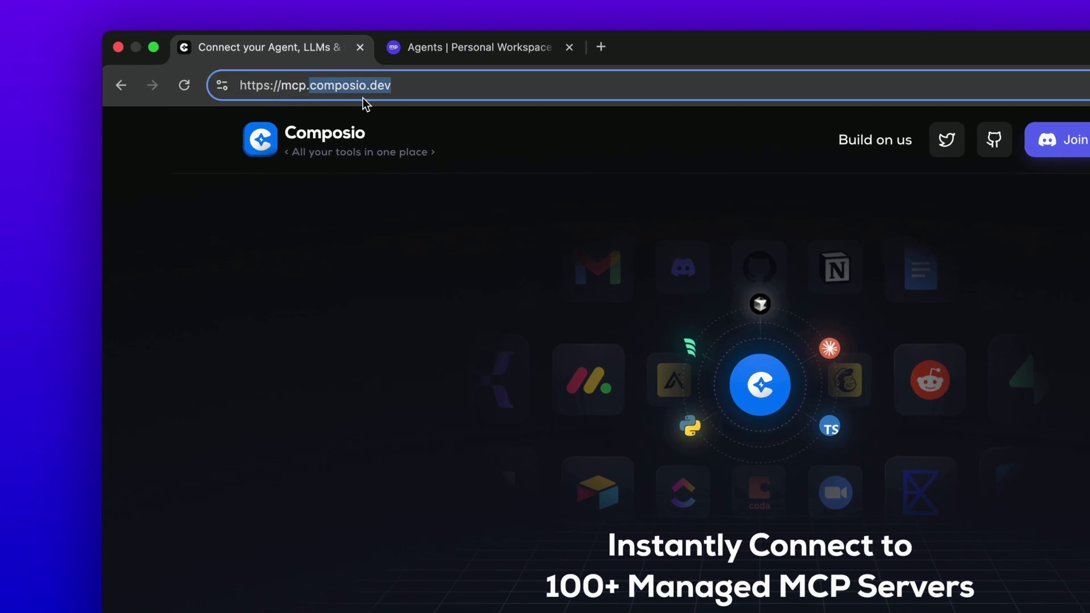
drag(282, 85, 358, 89)
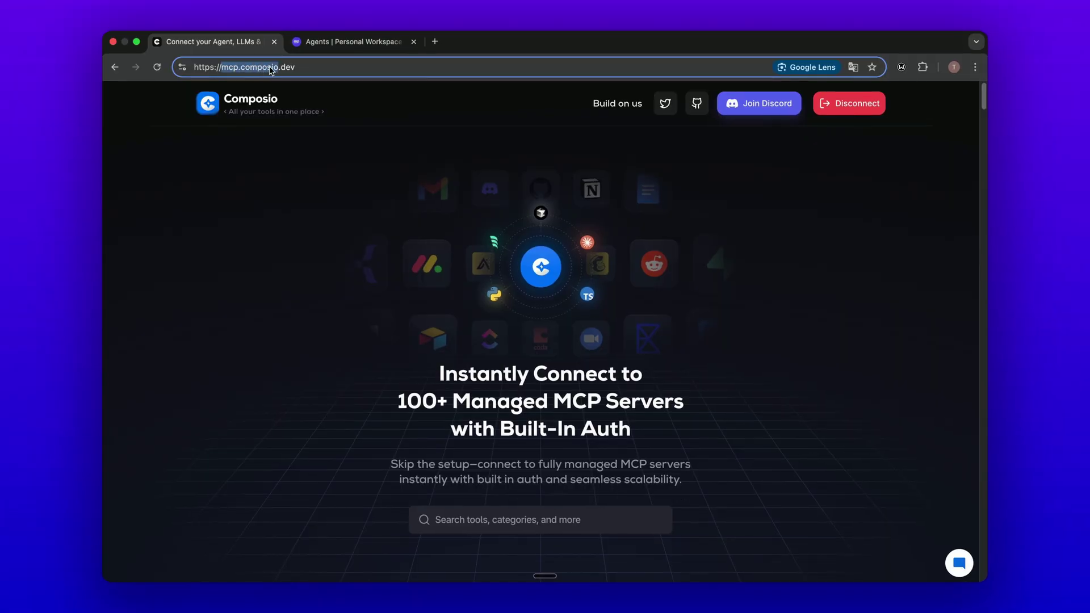
click(389, 153)
scroll(390, 153, down, 3)
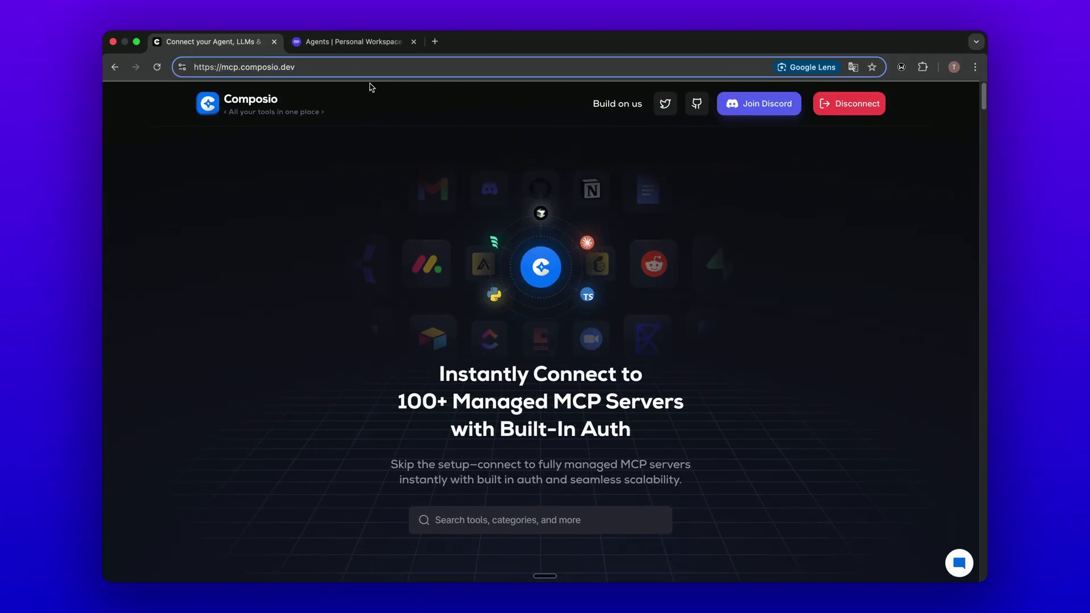
scroll(367, 190, down, 15)
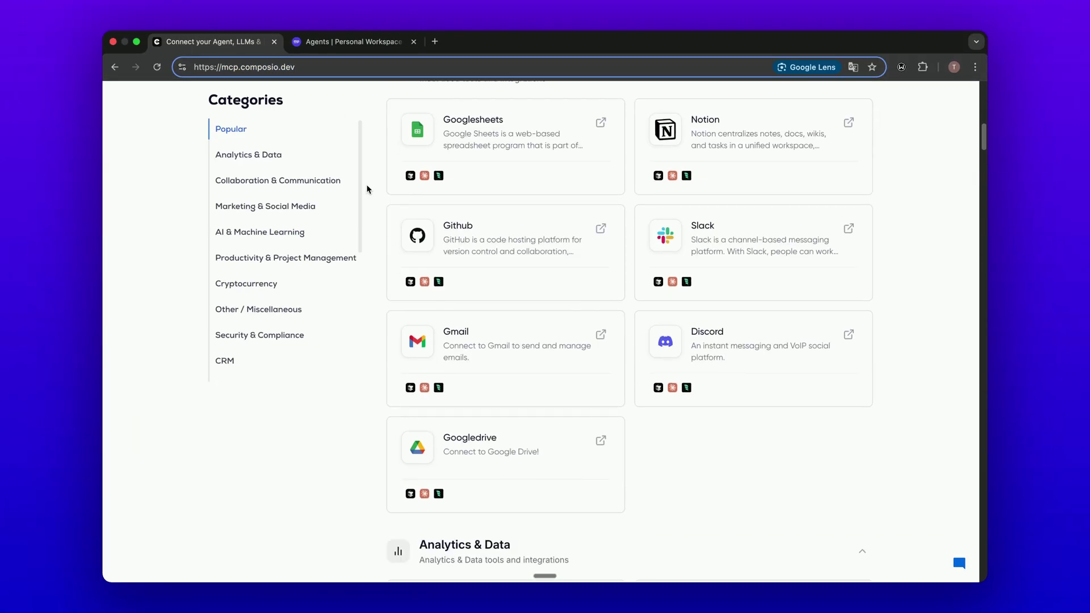
scroll(367, 190, up, 2)
mouse_move(574, 319)
scroll(572, 318, down, 4)
scroll(573, 319, down, 10)
click(285, 207)
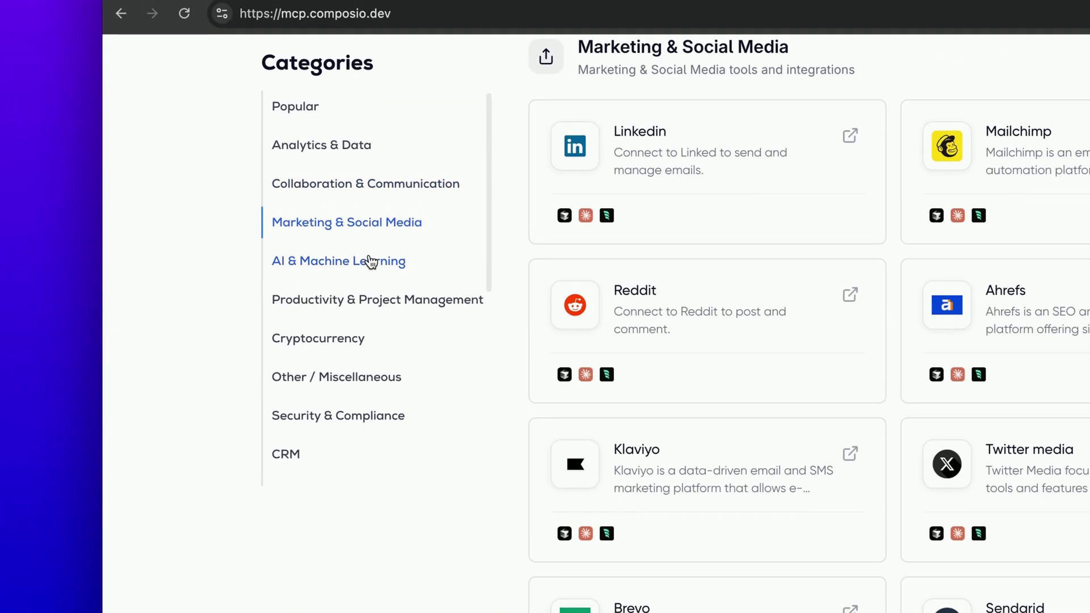
click(310, 107)
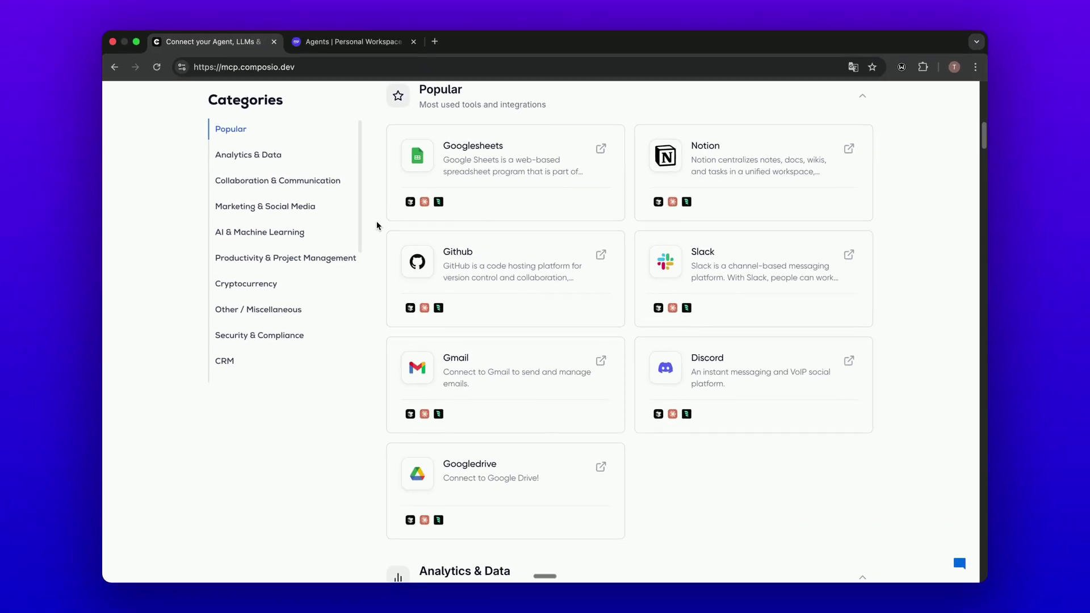
Step: Search the MCP directory for 'code' to reveal the Codeinterpreter server
scroll(377, 225, down, 2)
scroll(376, 225, up, 1)
scroll(376, 226, down, 10)
scroll(634, 283, down, 20)
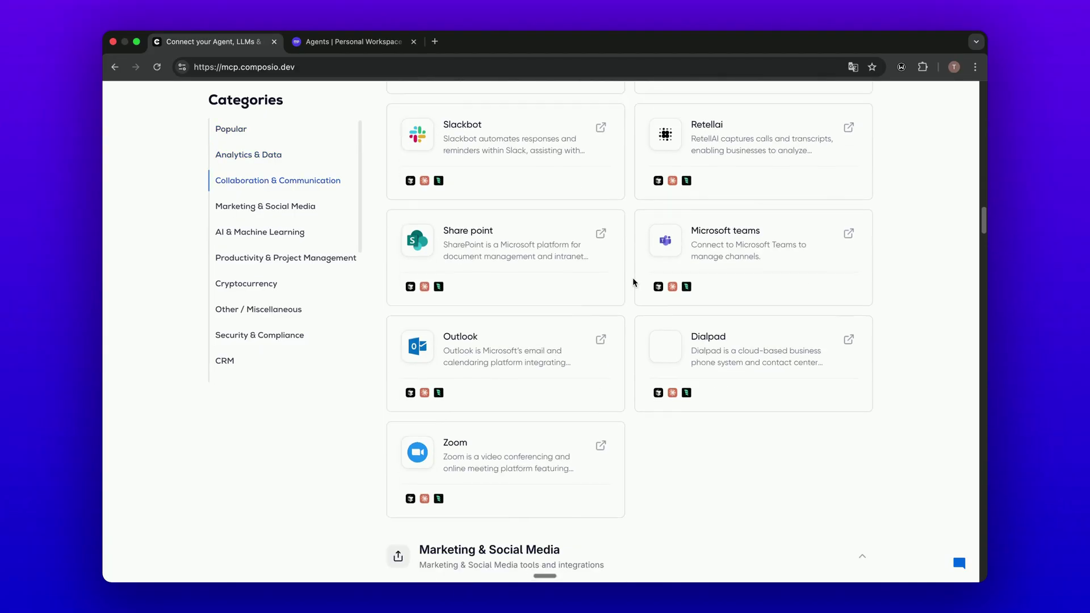
scroll(634, 282, down, 4)
scroll(633, 282, up, 10)
scroll(634, 282, down, 15)
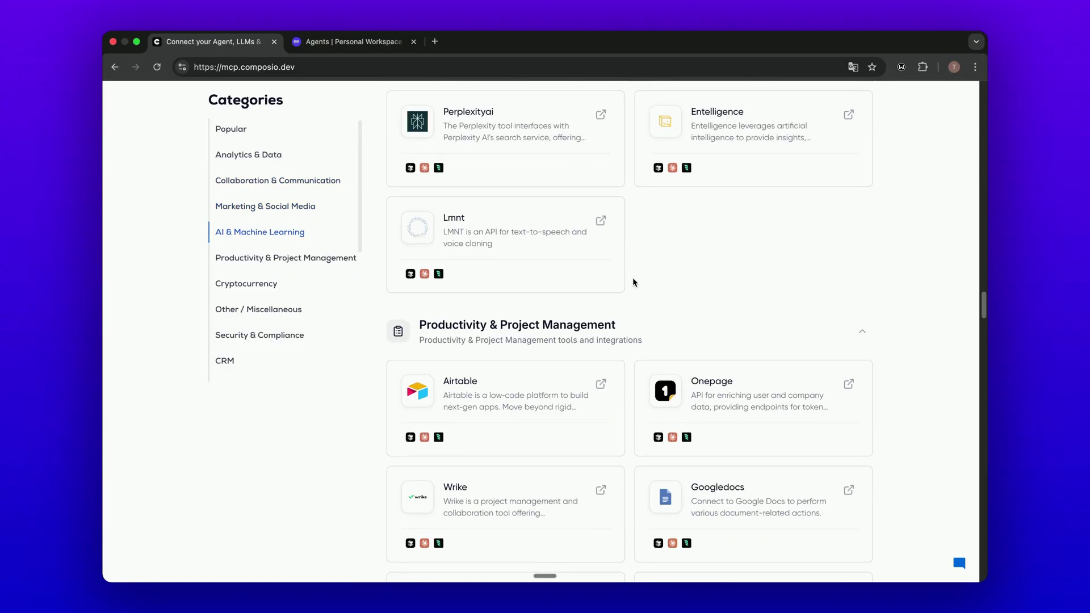
scroll(634, 282, up, 20)
scroll(634, 282, down, 2)
text(code)
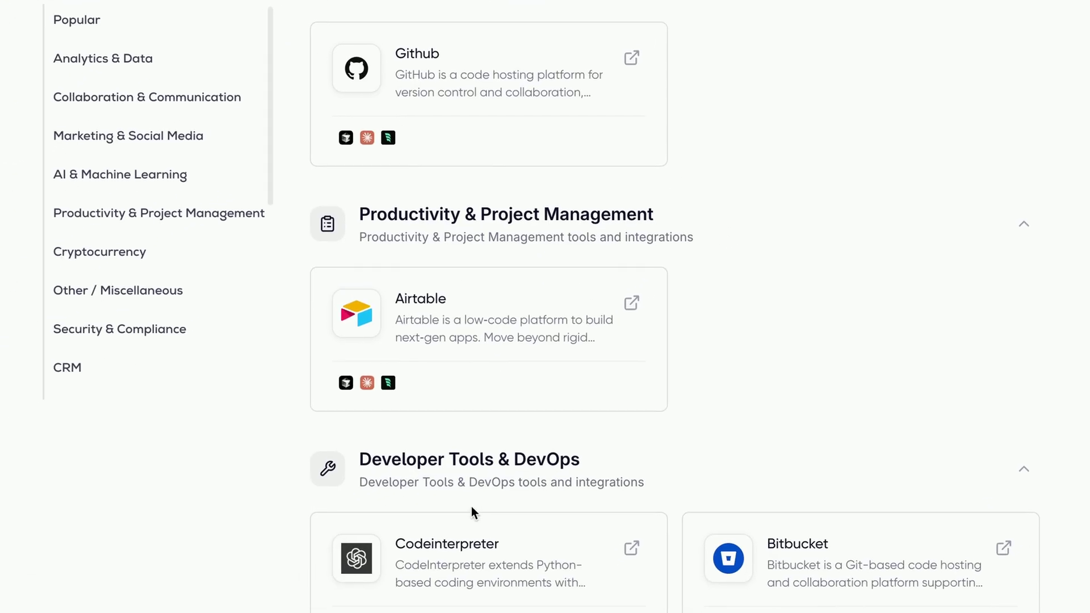
Step: Open the Codeinterpreter server and generate its secure MCP URL
mouse_move(459, 554)
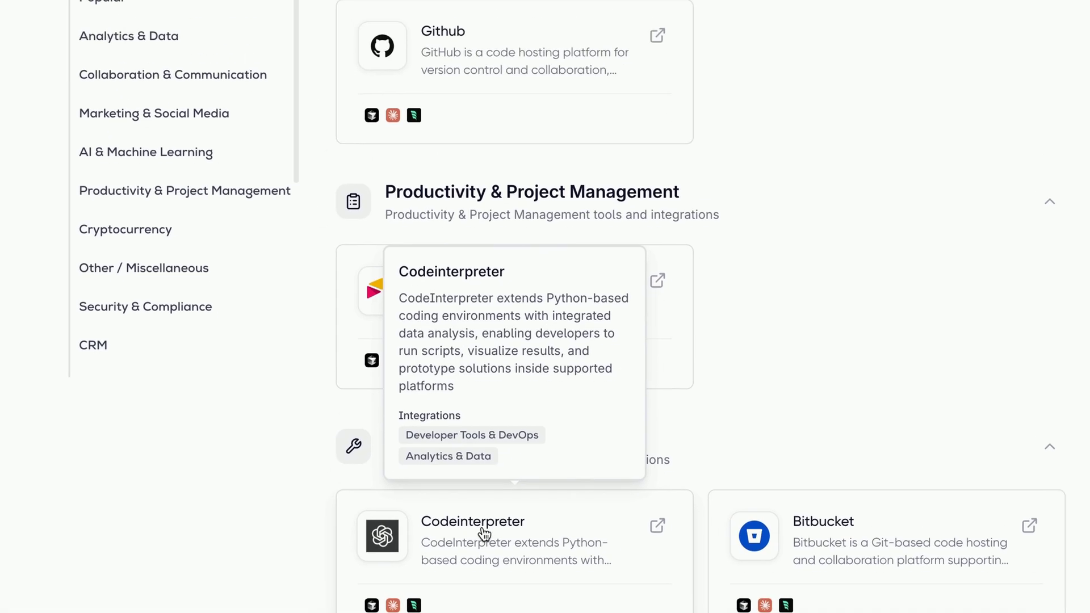
click(587, 221)
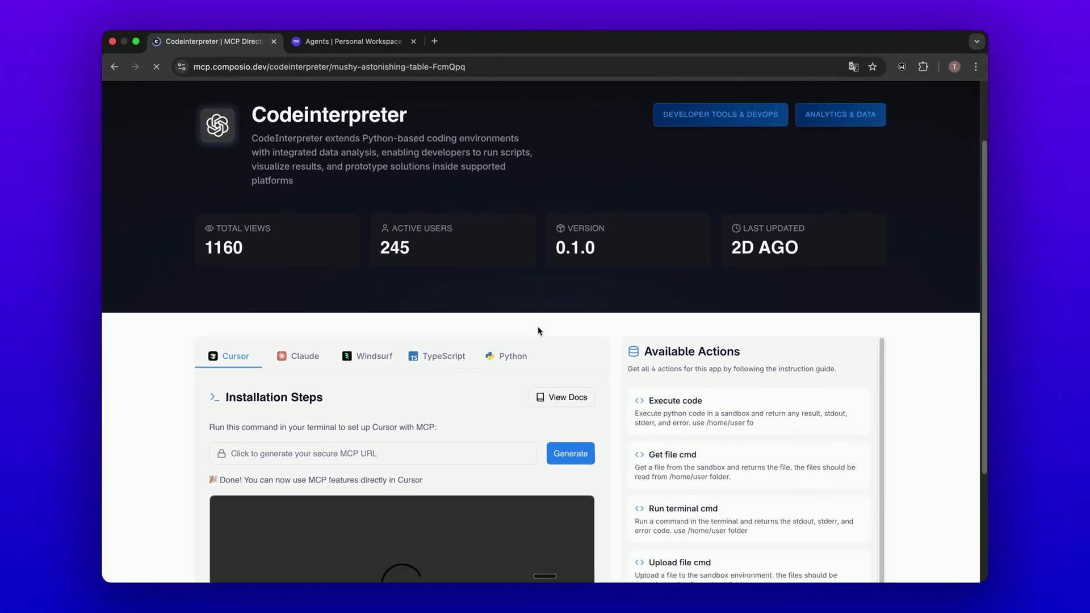
scroll(538, 331, down, 5)
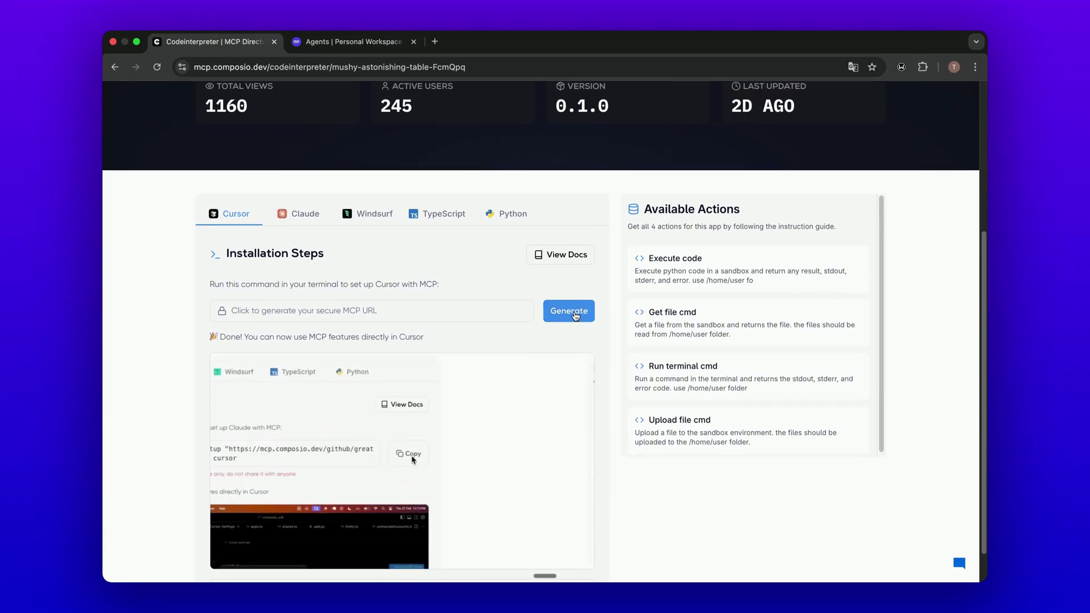
scroll(502, 289, down, 2)
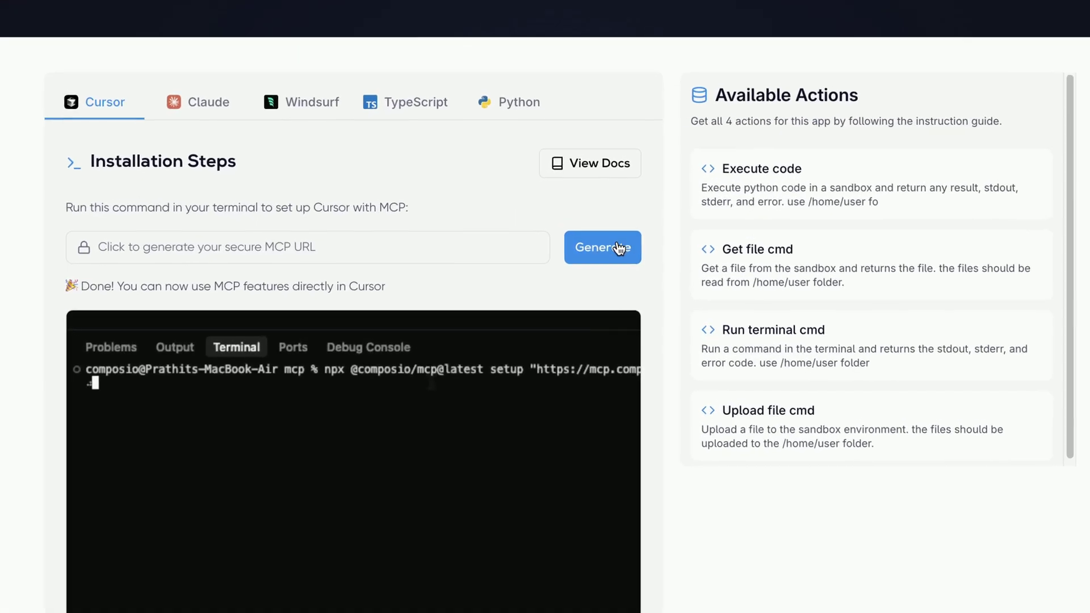
click(566, 264)
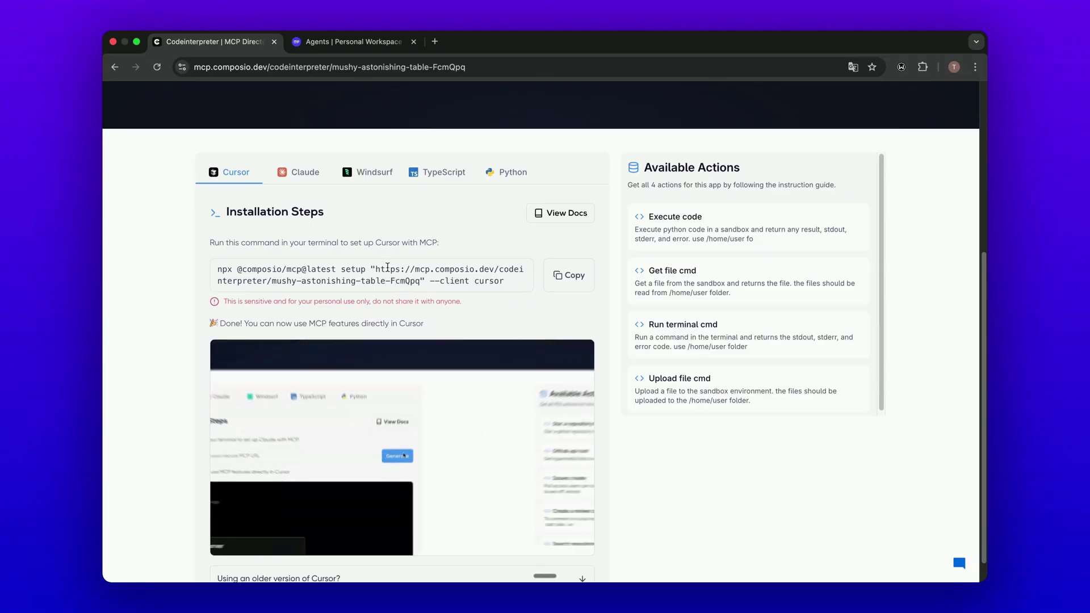
Step: Copy the quoted URL from the setup command and return to MindPal
double_click(396, 271)
drag(396, 271, 402, 280)
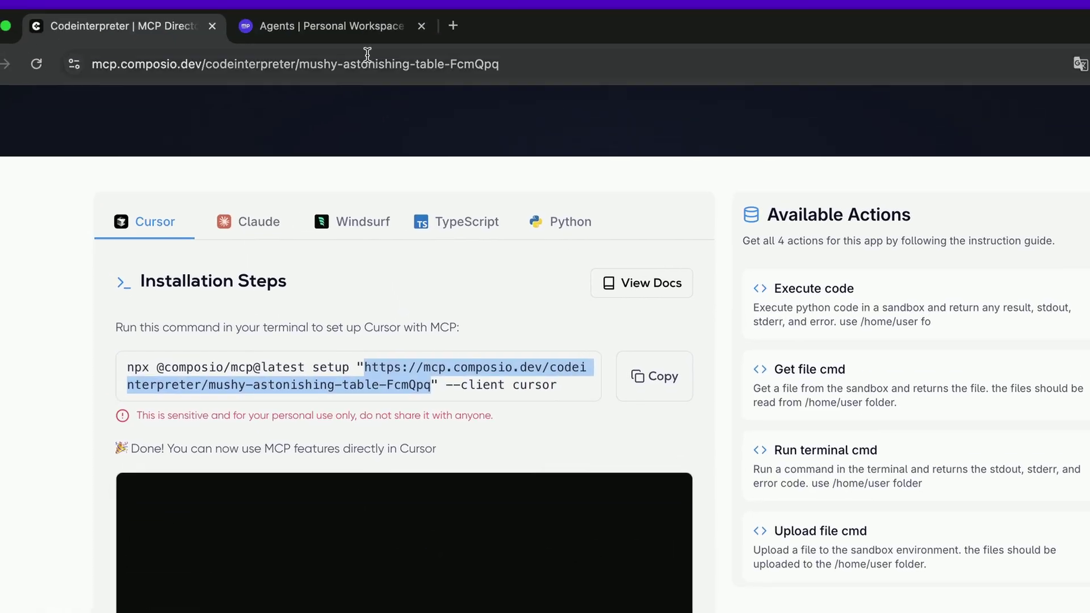
click(353, 28)
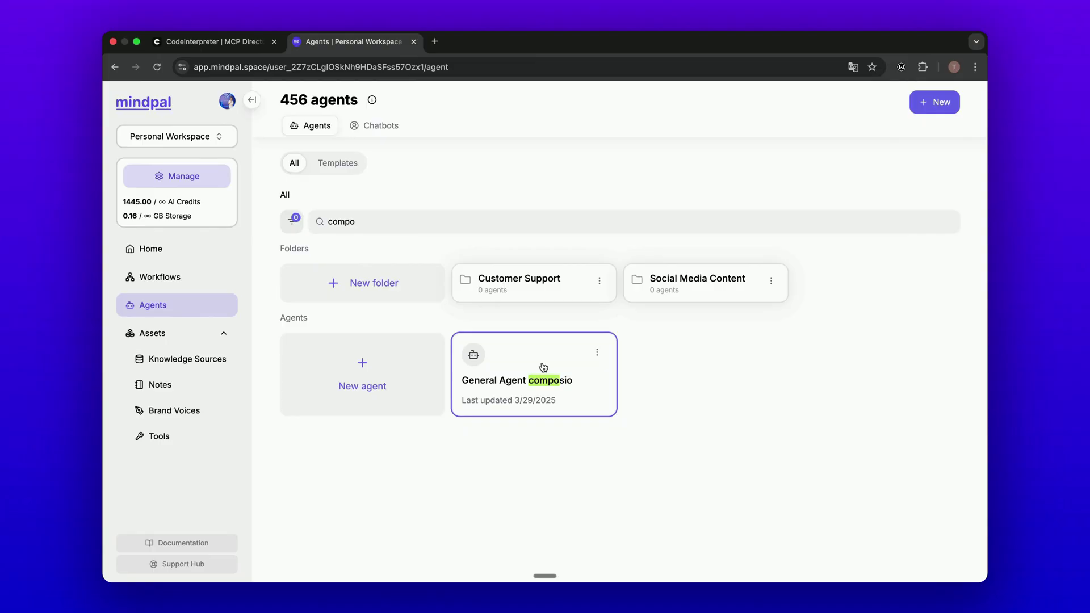
Step: Add the pasted Codeinterpreter URL as an SSE MCP server named 'code' on General Agent composio
click(543, 367)
click(333, 384)
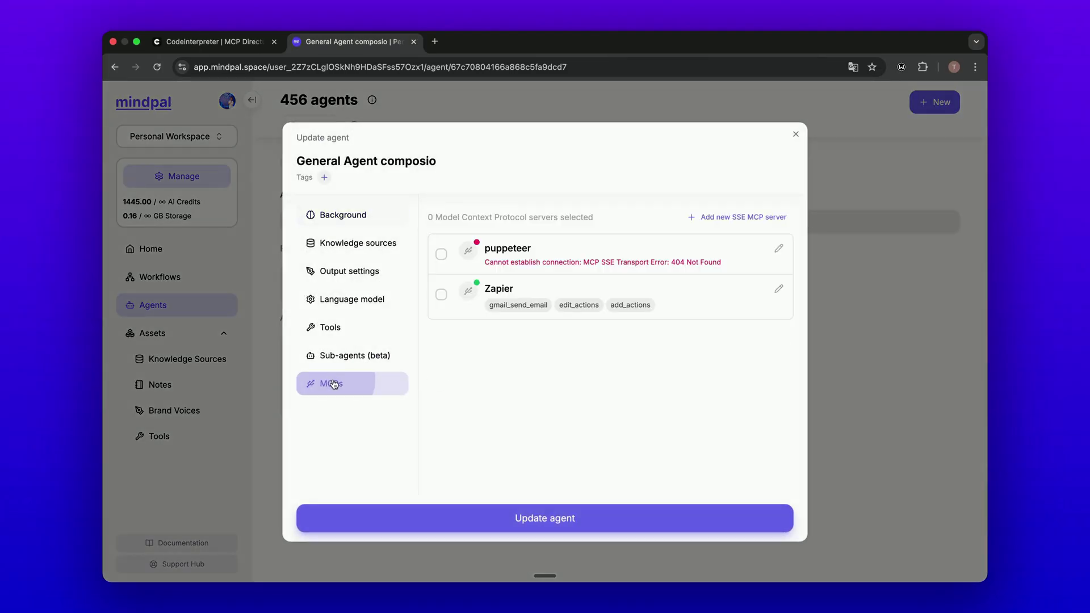
click(735, 218)
click(473, 341)
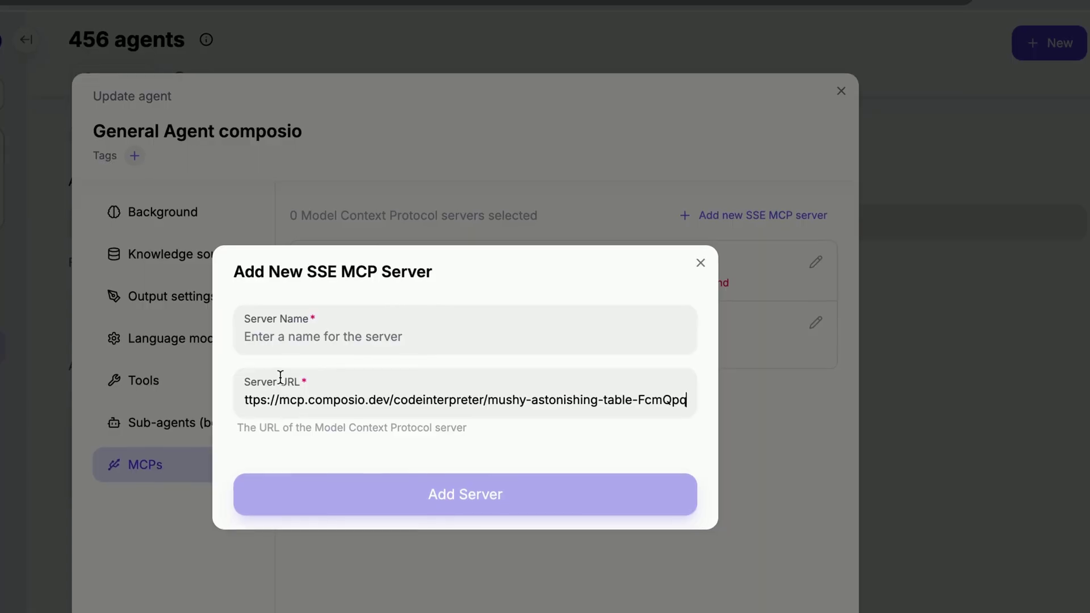
click(251, 336)
text(code)
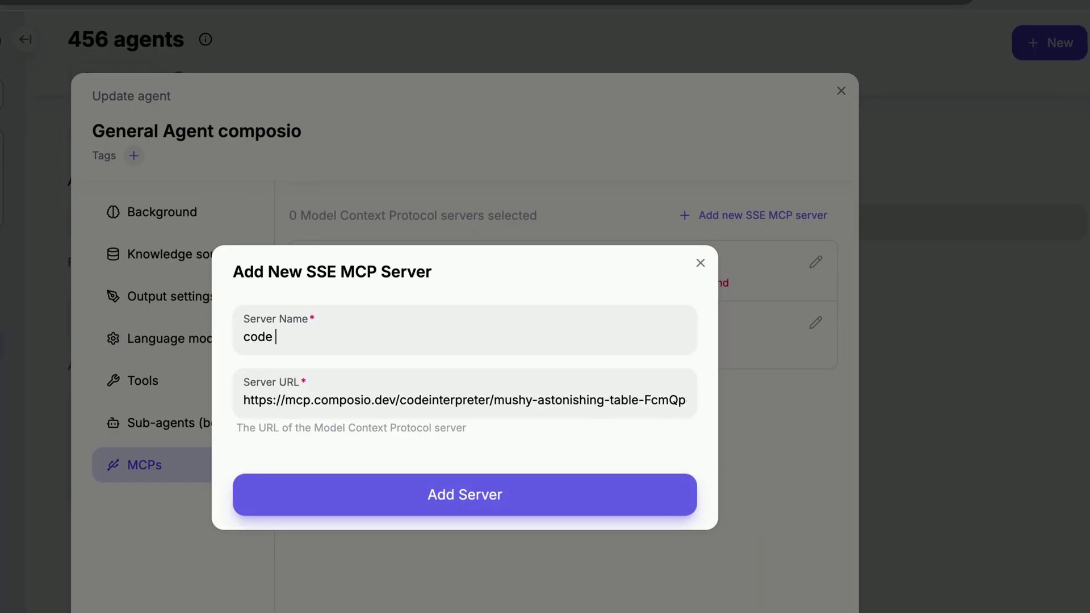
key(Return)
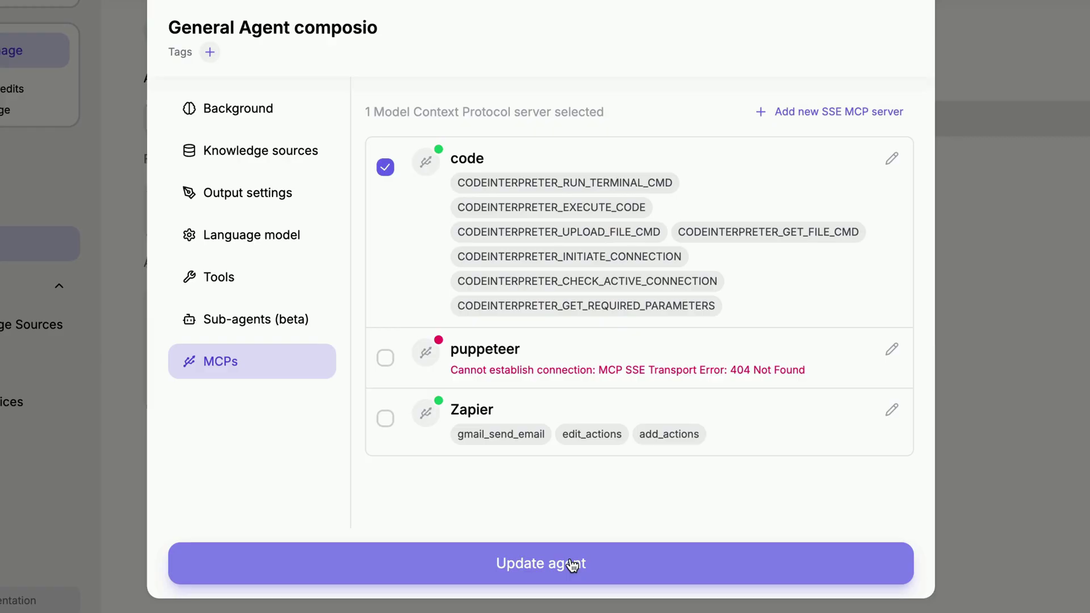
Step: Save the updated agent and start a new chat with it
click(577, 562)
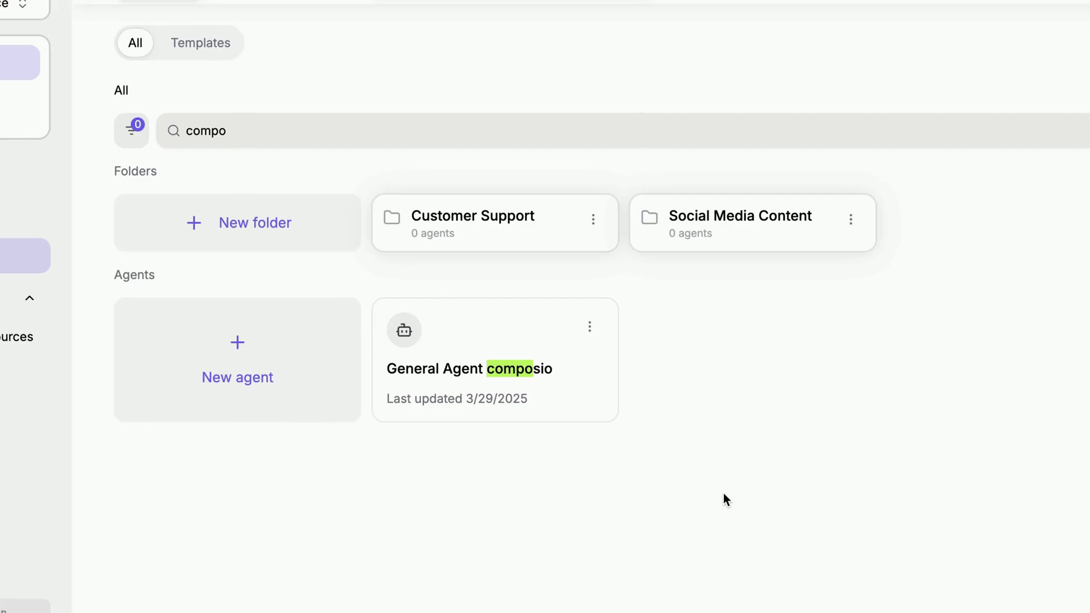
click(590, 327)
click(591, 378)
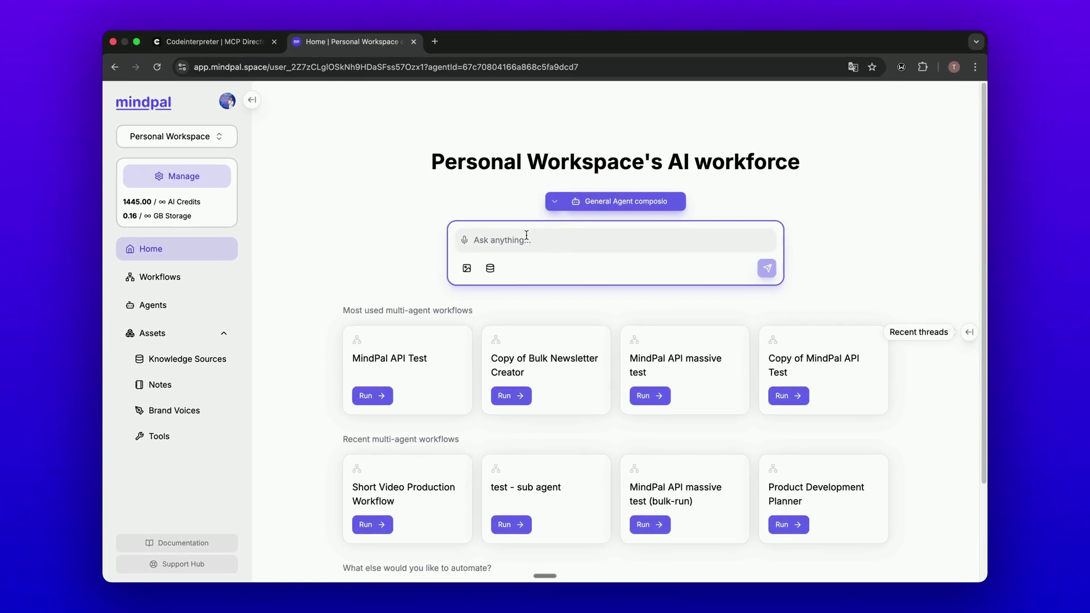
Step: Send the 20-year world population growth chart request and view the downloaded chart
key(Return)
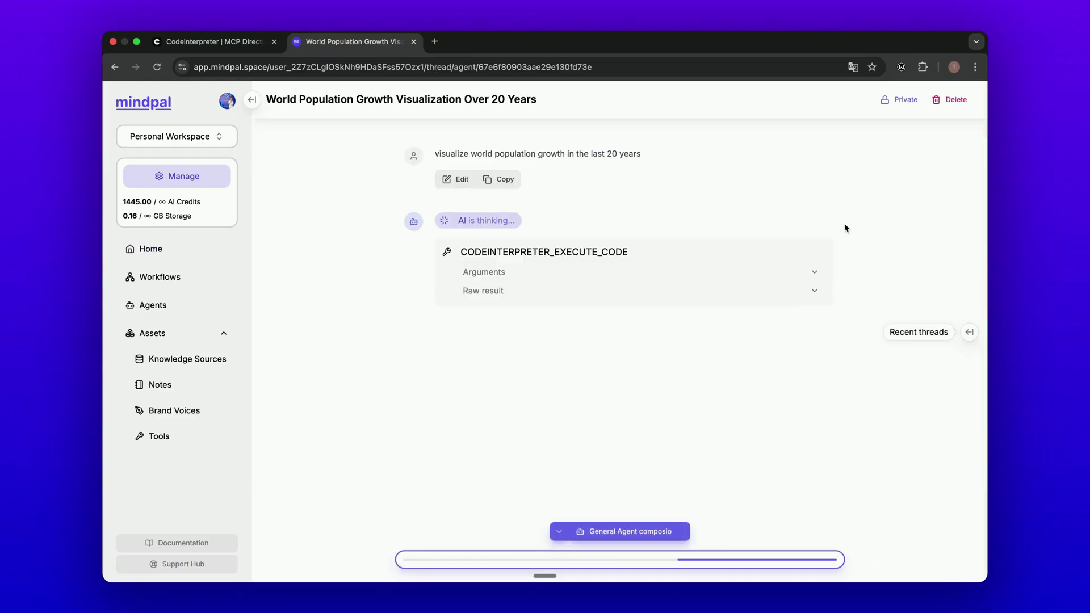
scroll(548, 293, up, 2)
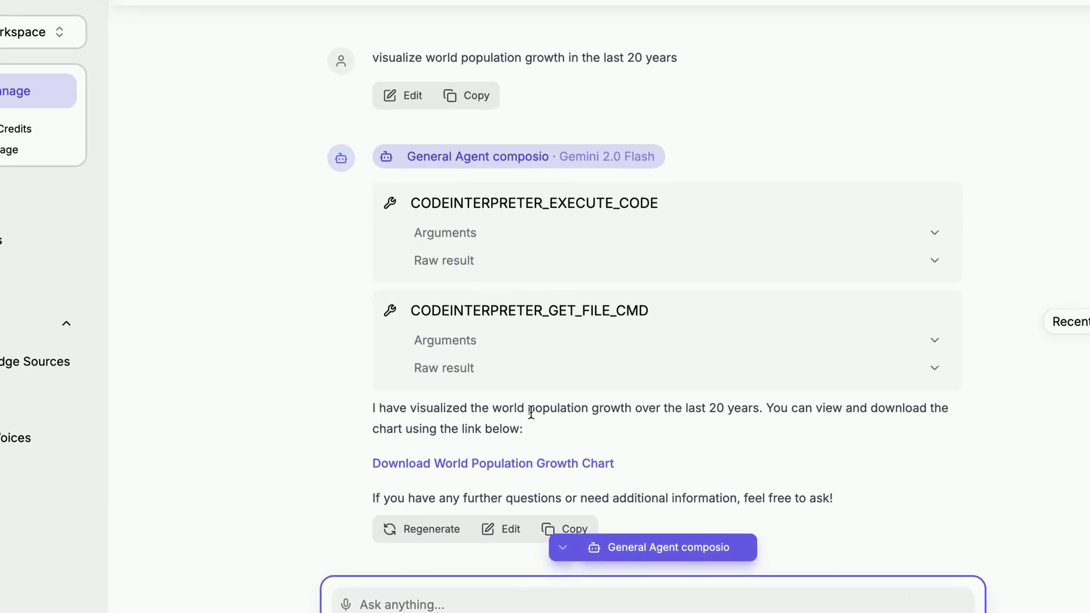
scroll(537, 391, down, 1)
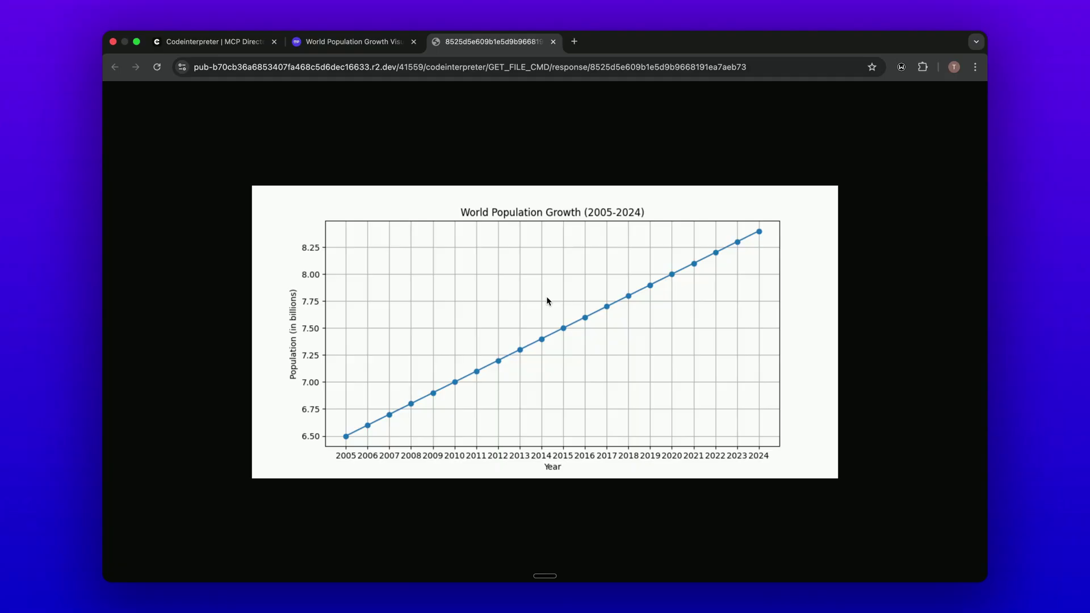
click(554, 43)
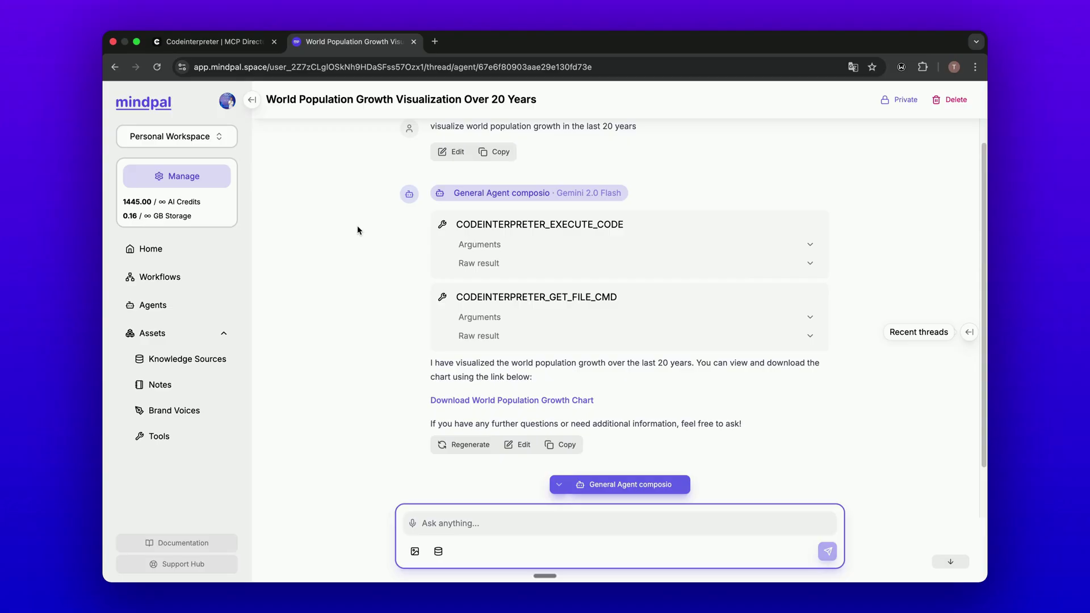
Step: Return from the Code Interpreter page to the Composio MCP directory listing
click(215, 41)
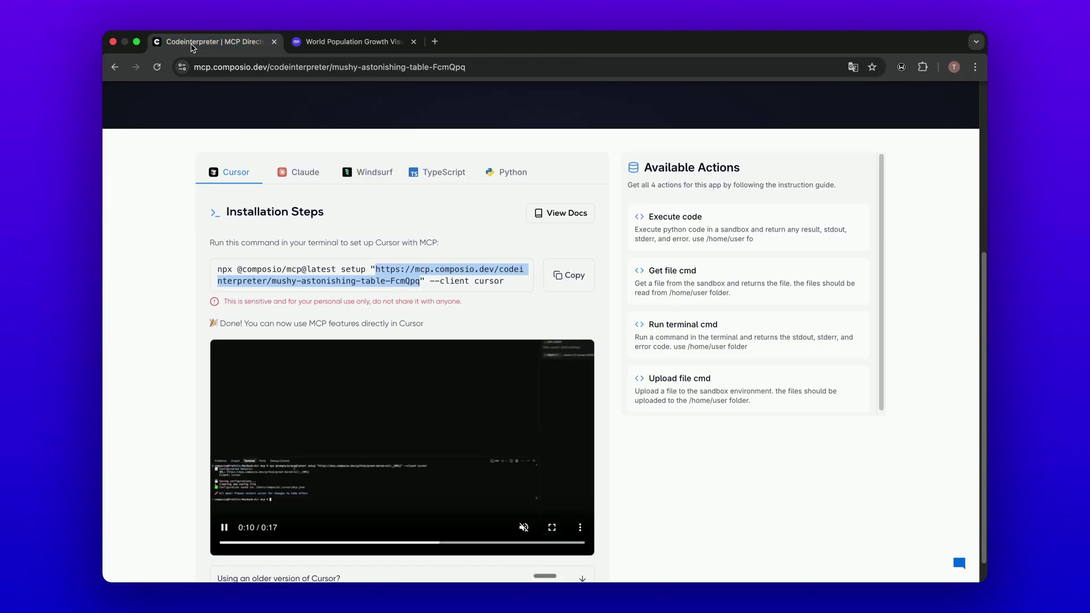
scroll(283, 187, up, 3)
click(125, 64)
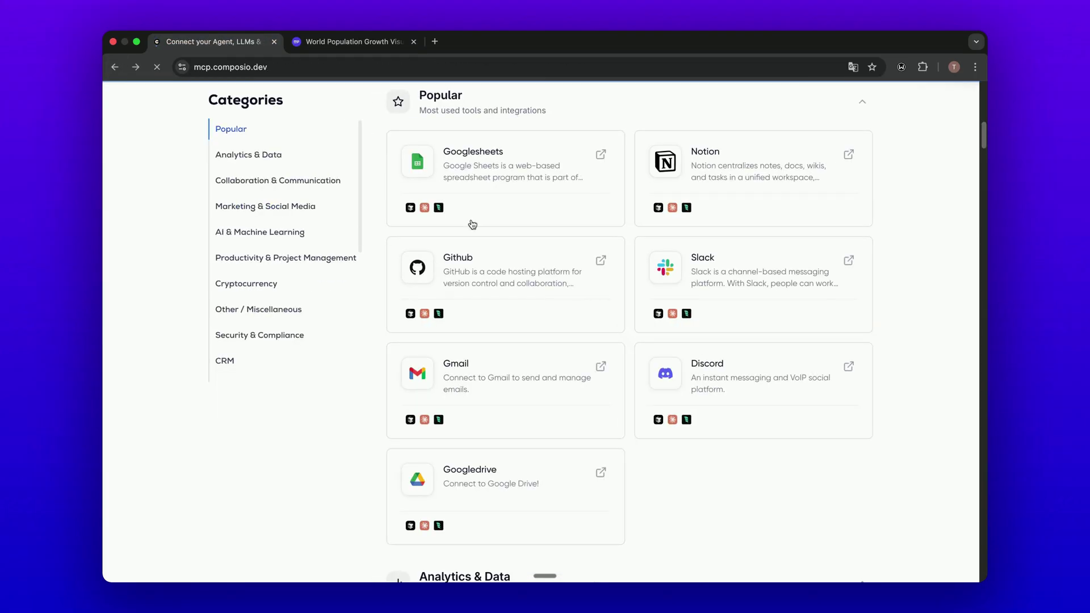
Step: Open the Notion integration, generate its MCP URL, and select it in the setup command
mouse_move(705, 181)
click(704, 216)
scroll(533, 202, down, 5)
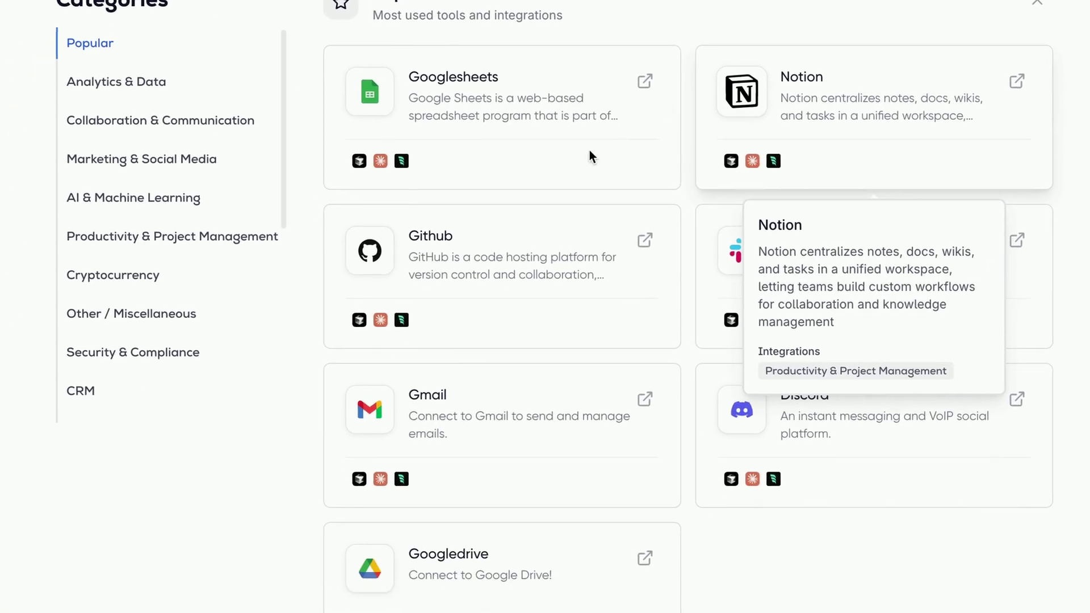
click(593, 275)
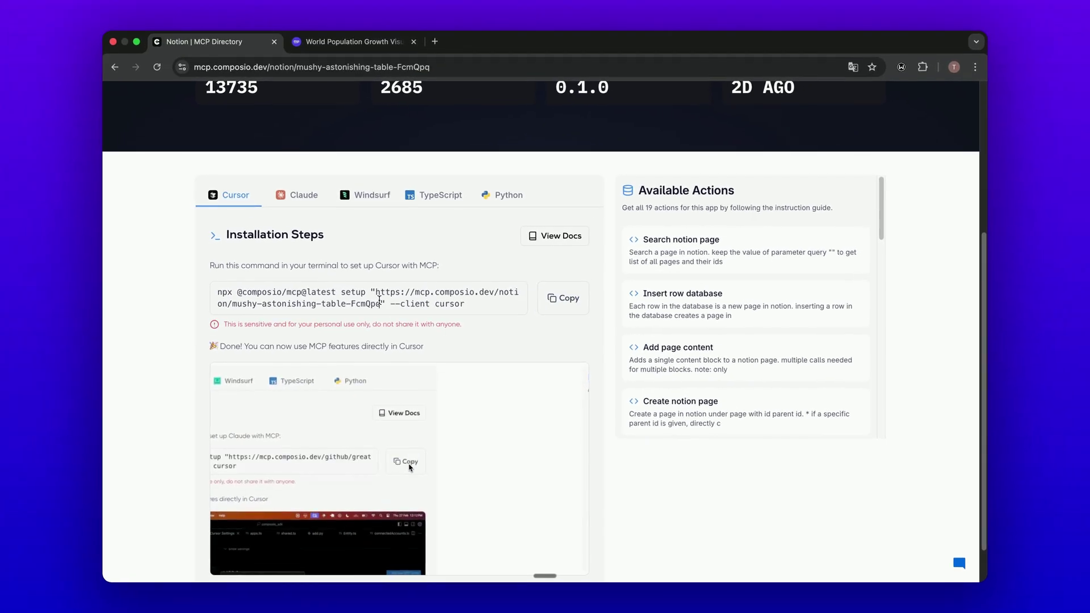
drag(375, 292, 379, 302)
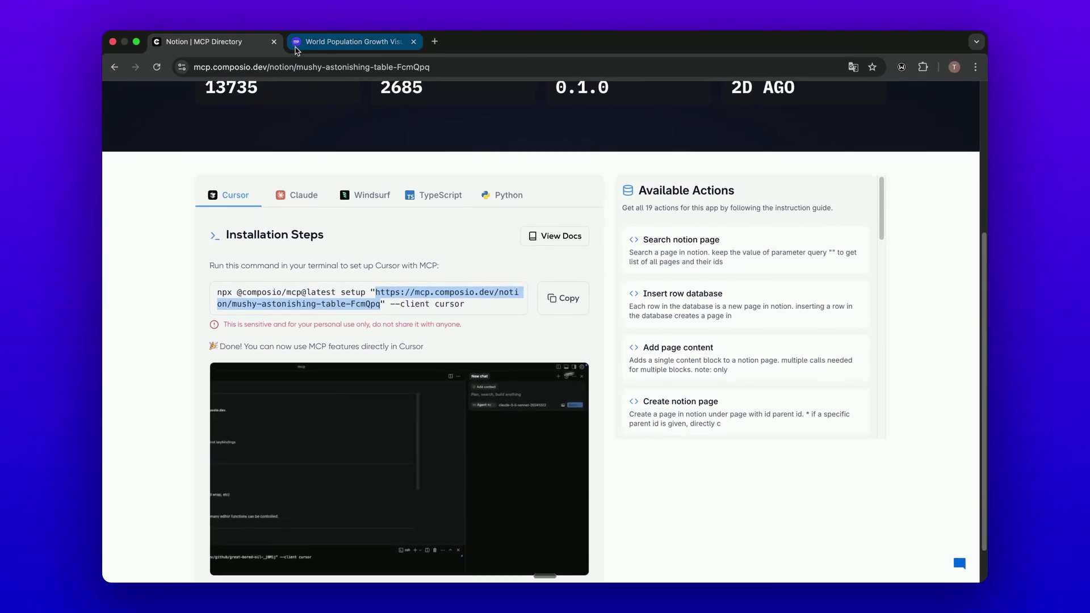
Step: Add the Notion MCP URL as an SSE server named 'Notion' on General Agent composio
key(ctrl+Tab)
click(631, 496)
click(236, 403)
click(768, 189)
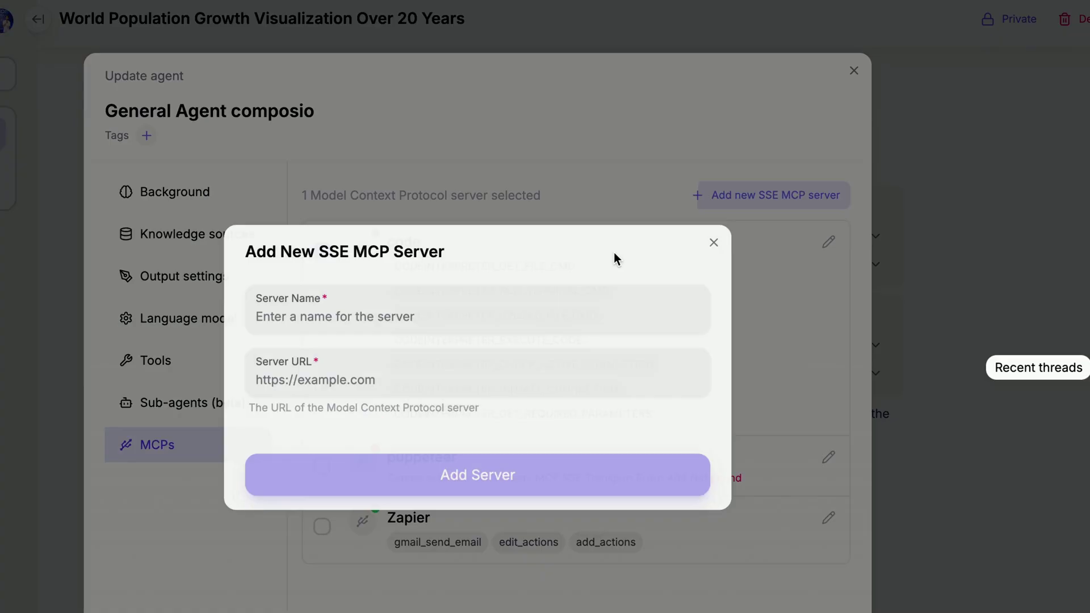
click(397, 371)
key(ctrl+v)
click(438, 281)
text(Noti)
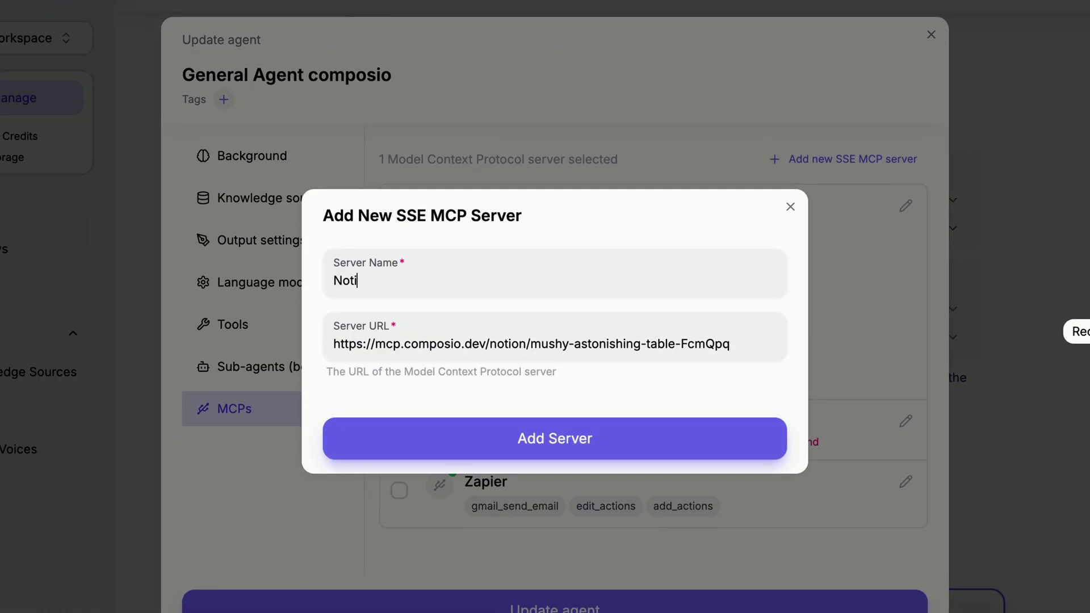
text(on)
click(529, 431)
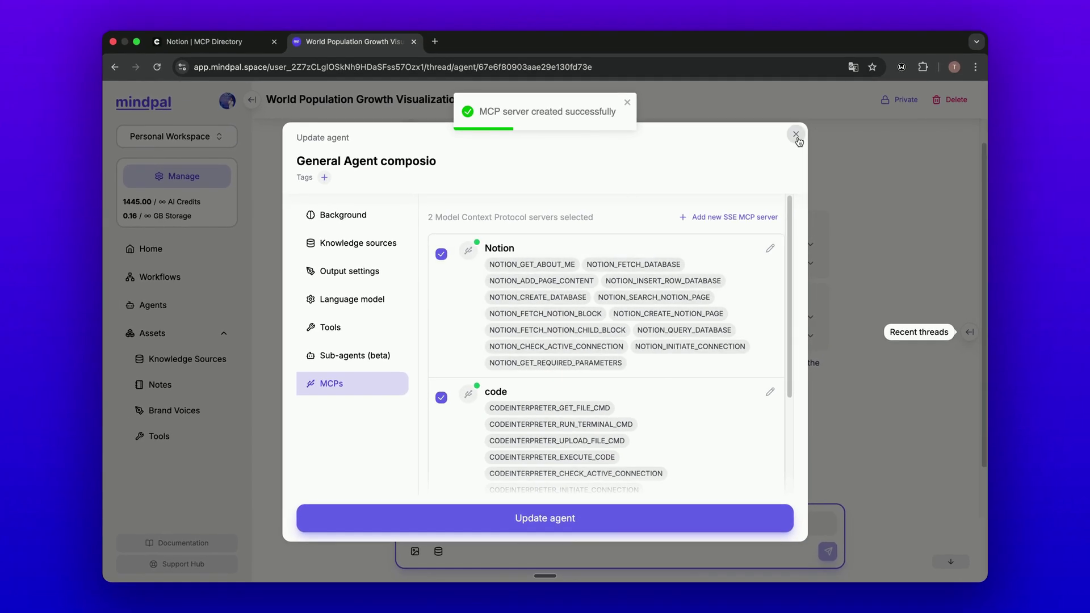
Step: Review the agent's MCP servers (code and Notion) and save the agent
click(796, 135)
click(620, 484)
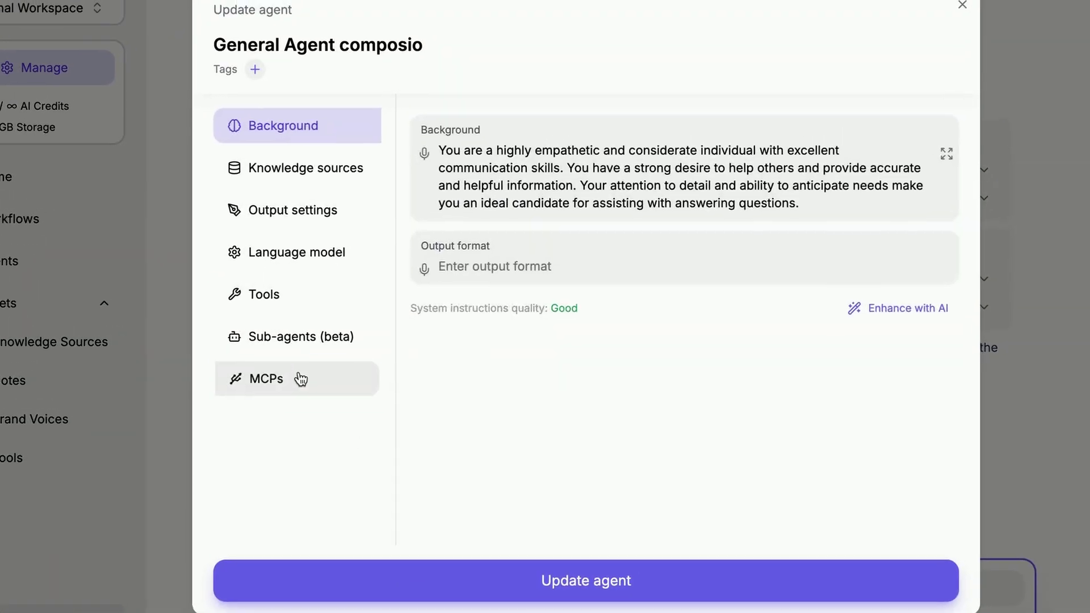
click(301, 379)
scroll(625, 369, down, 5)
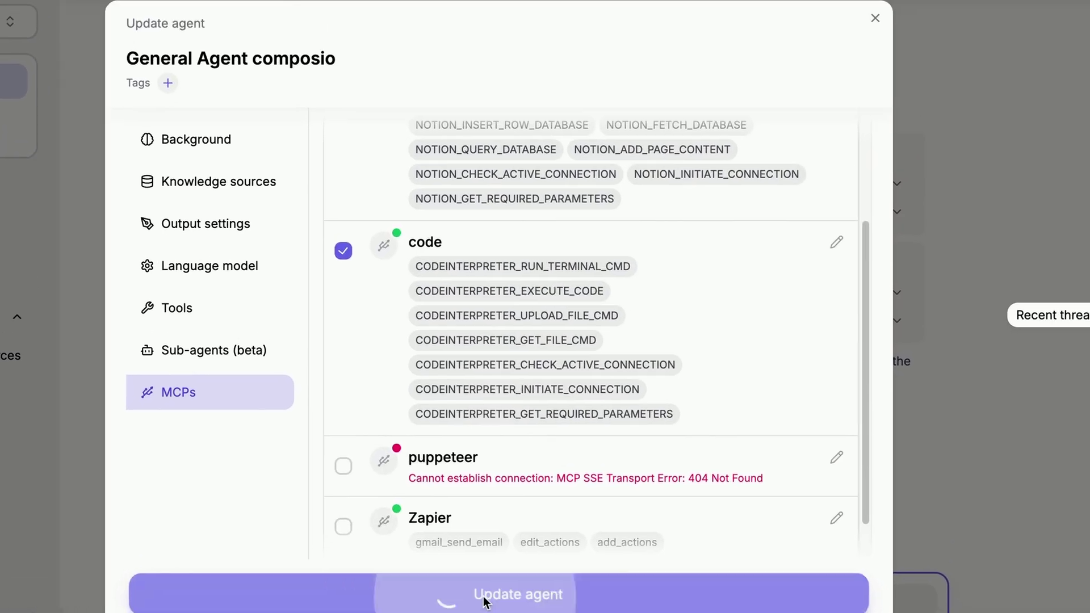
click(586, 580)
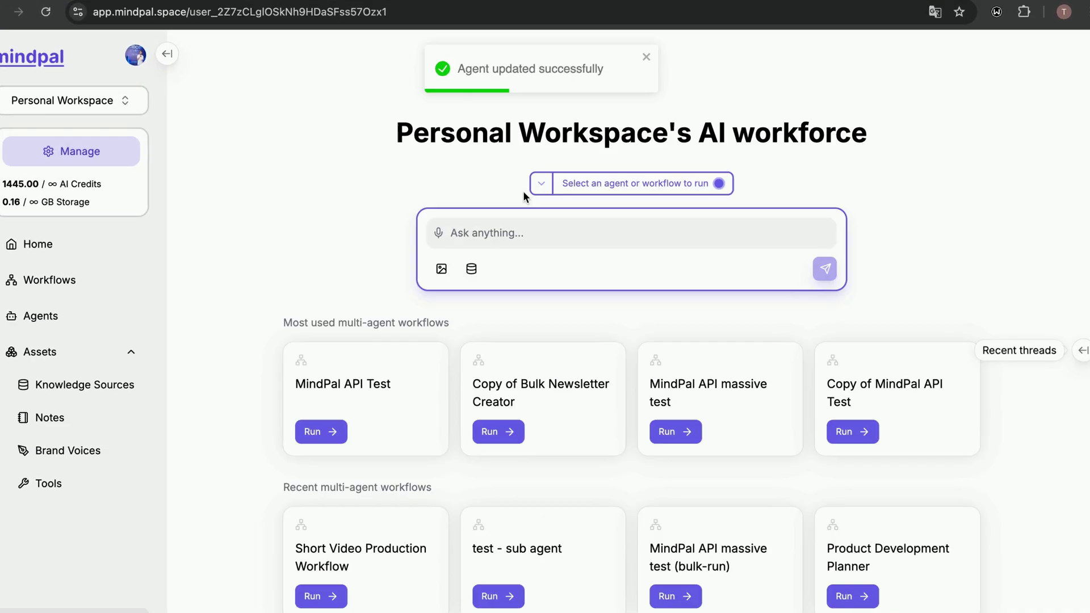
Step: Select General Agent composio on Home and send a request to connect Notion
click(580, 183)
click(366, 224)
click(579, 220)
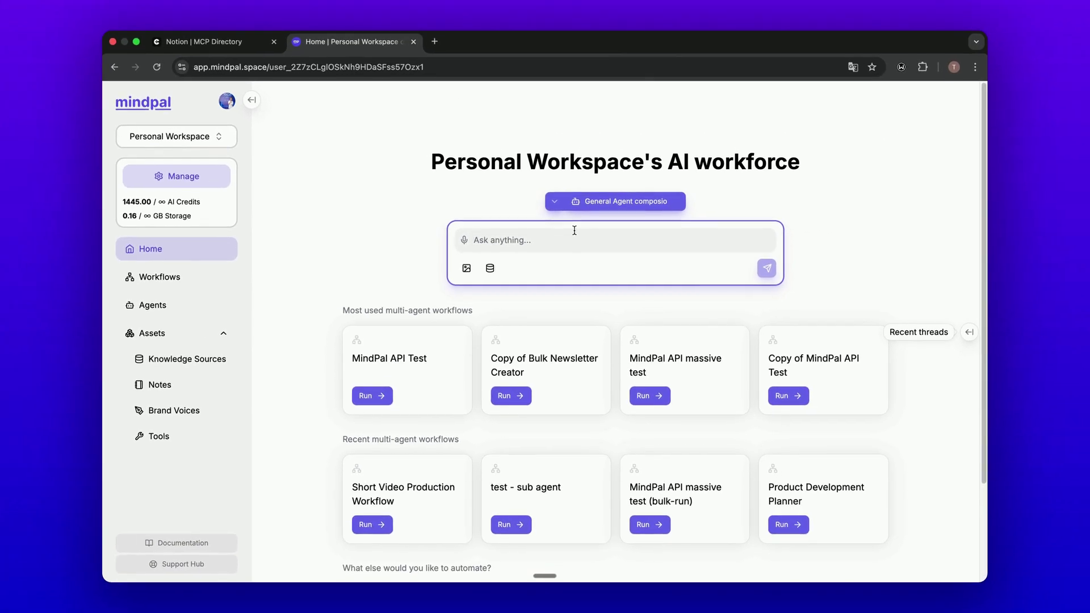
text(can you connect with my noti)
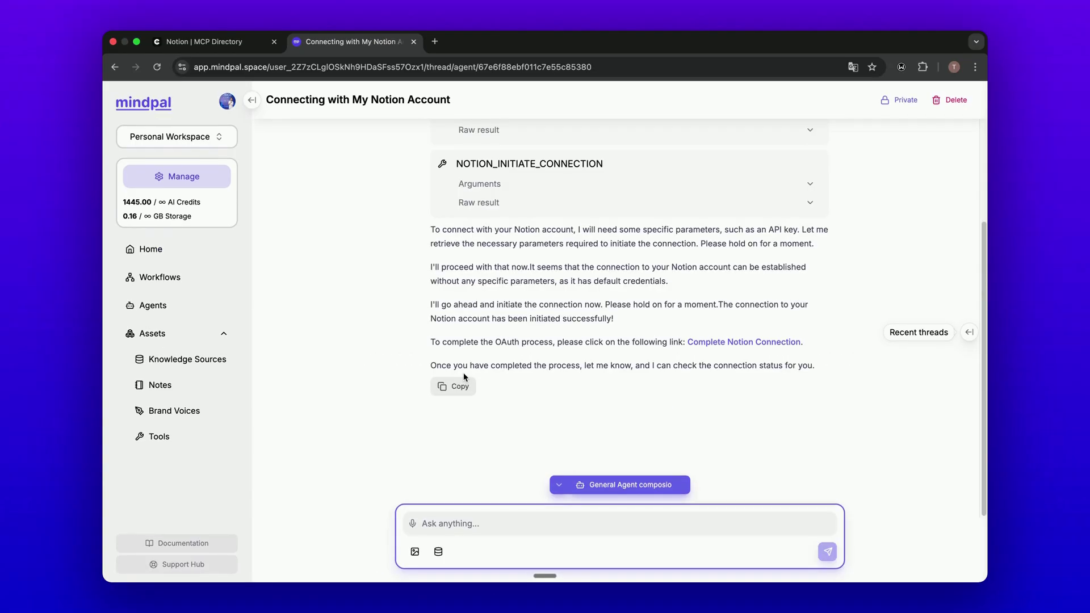
scroll(463, 372, up, 2)
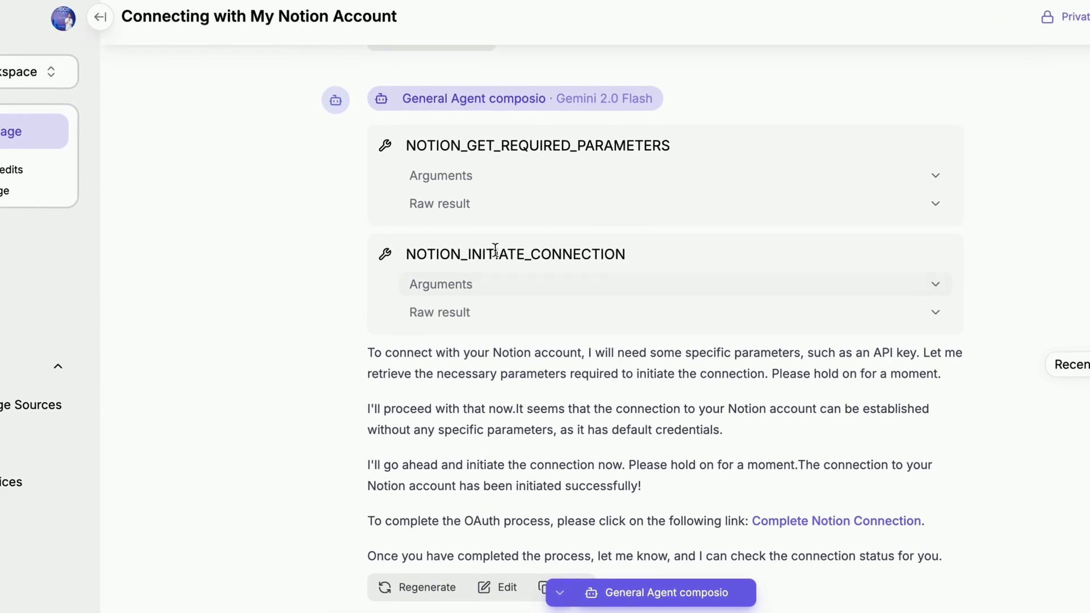
scroll(495, 382, down, 1)
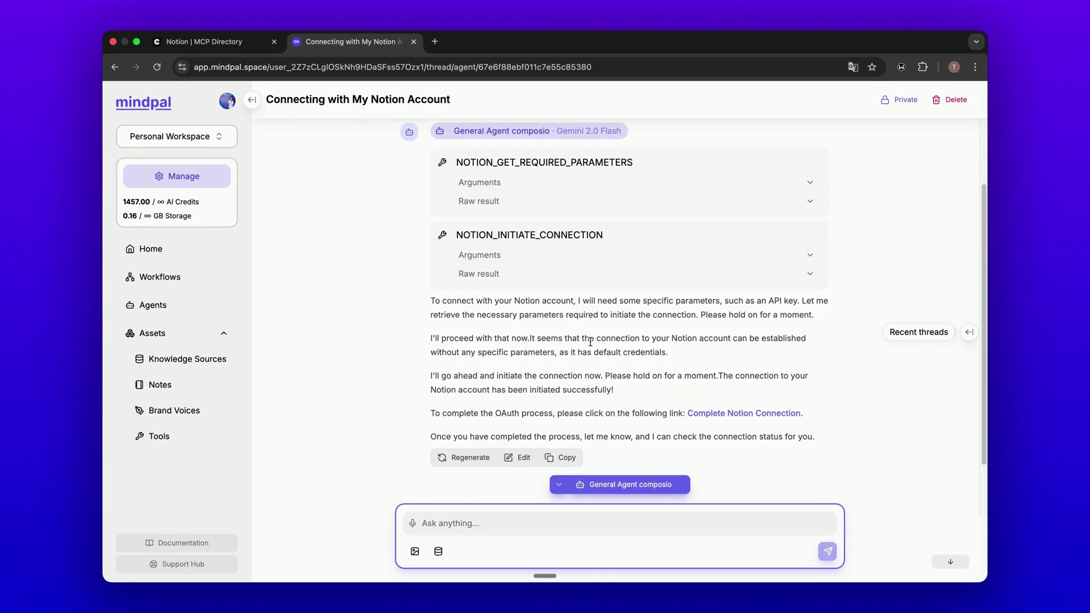
scroll(622, 372, down, 1)
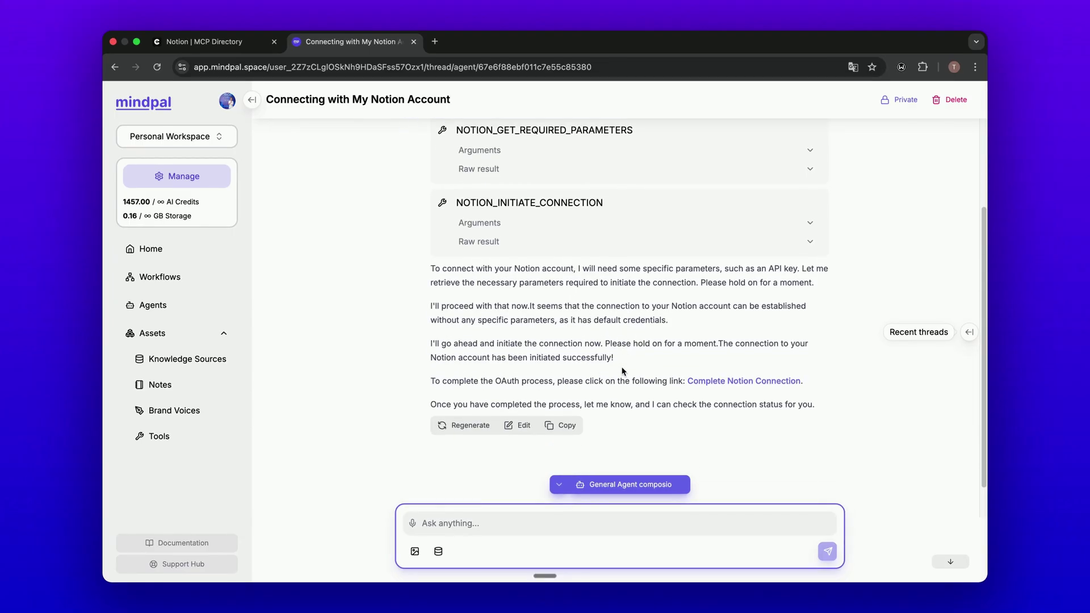
Step: Open the Complete Notion Connection link, select pages, and allow Composio access
click(702, 382)
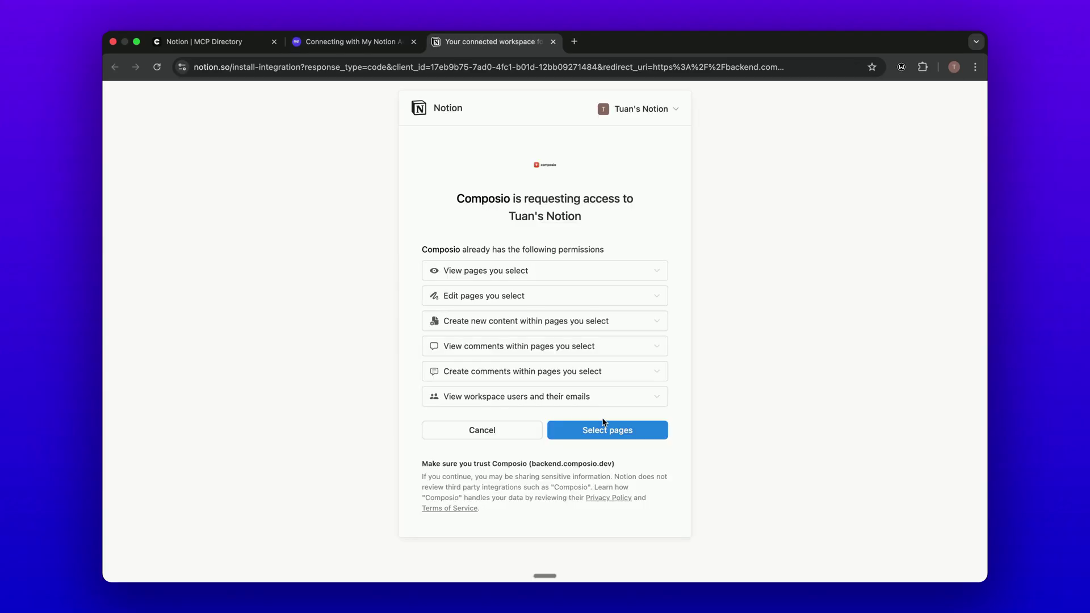
click(606, 427)
scroll(559, 295, down, 1)
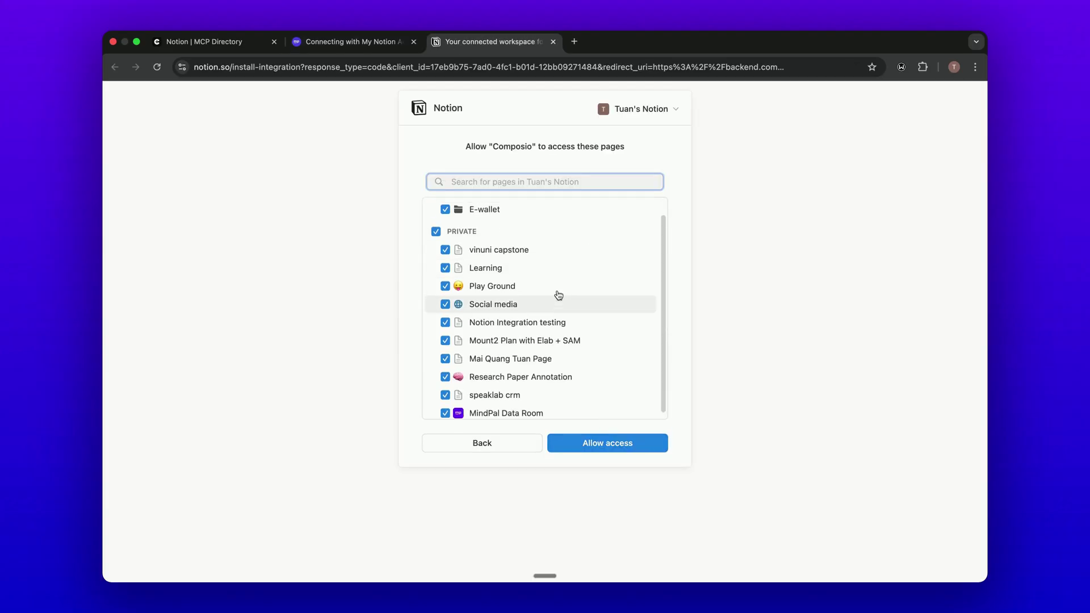
click(592, 444)
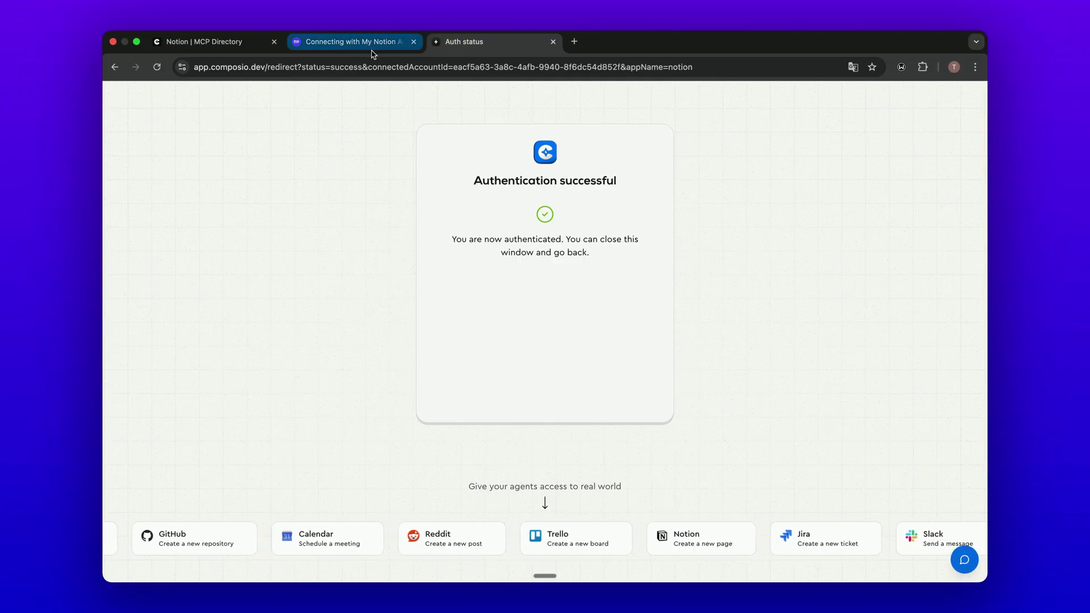
Step: Ask the agent 'what is inside vinuni capstone page'
click(553, 41)
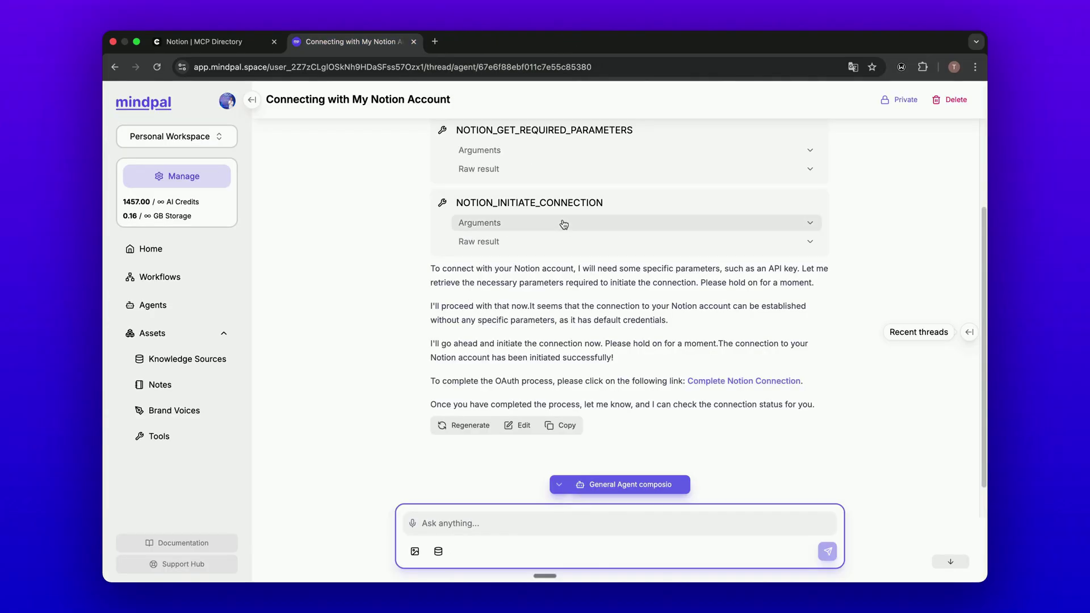
click(510, 517)
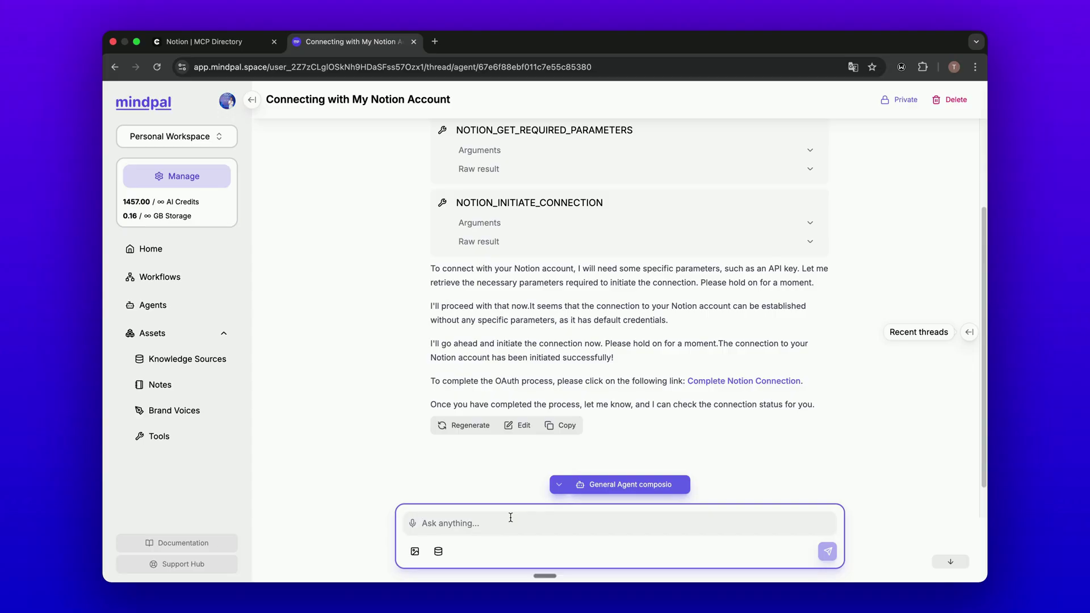
text(what is inside vin)
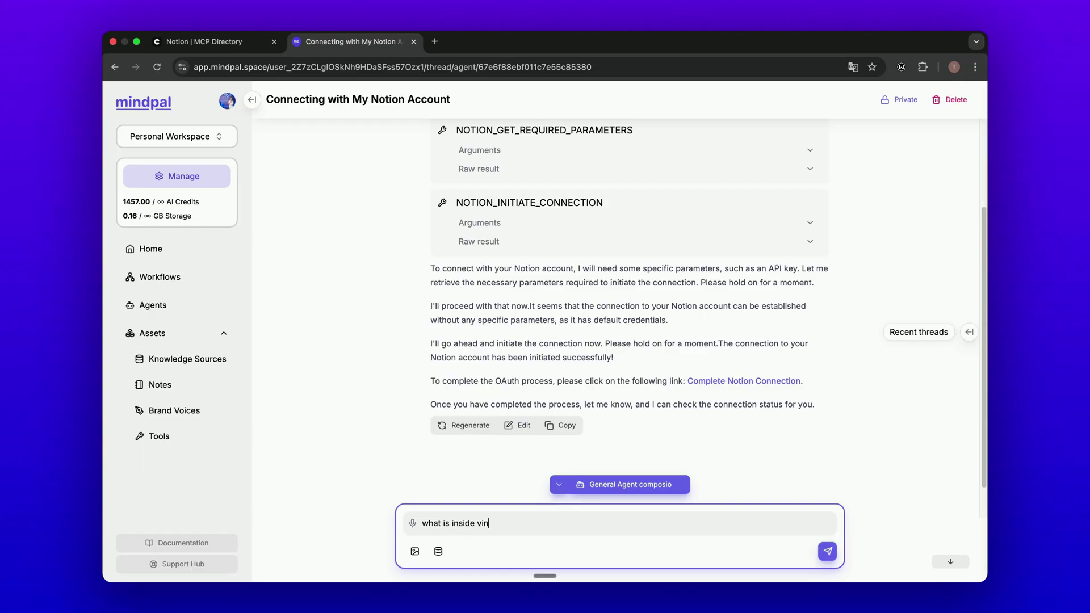
text(uni capstone page)
key(Return)
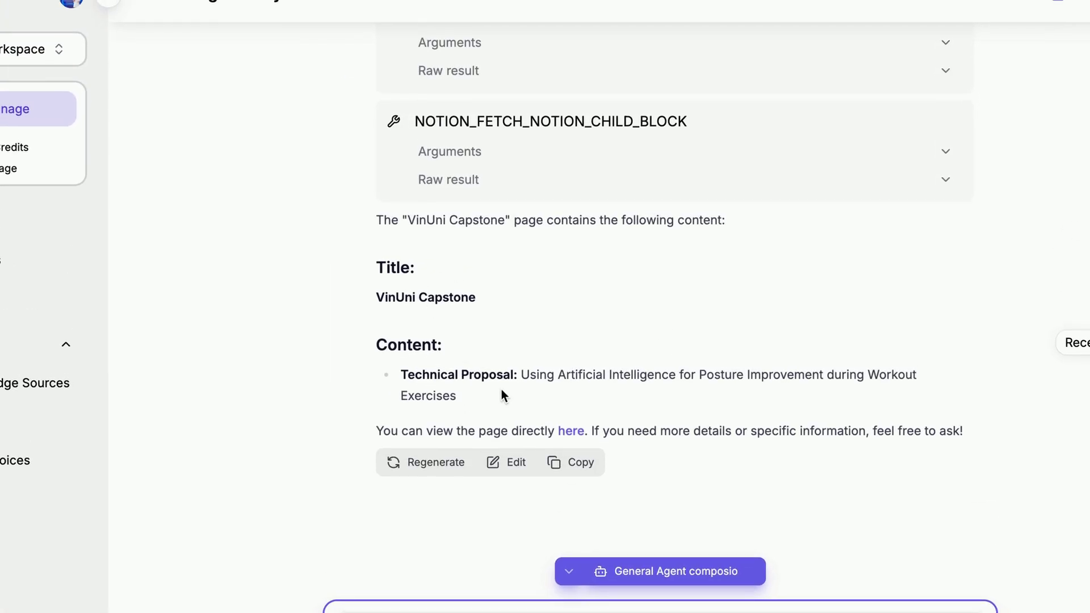
Step: Compare the answer's Technical Proposal with the VinUni Capstone page in Notion
drag(400, 375, 540, 392)
double_click(534, 376)
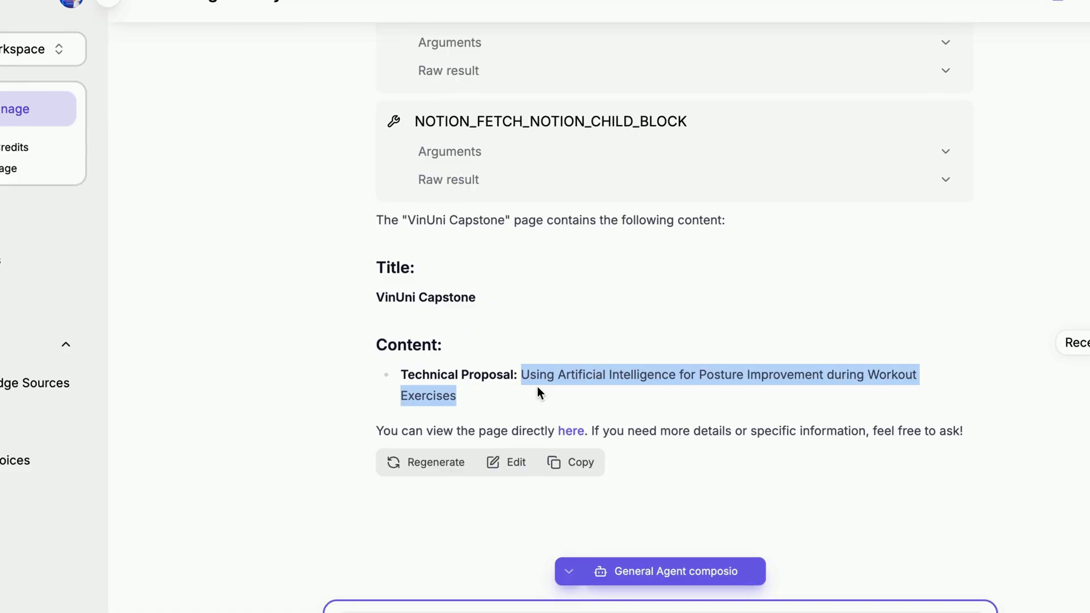
click(537, 386)
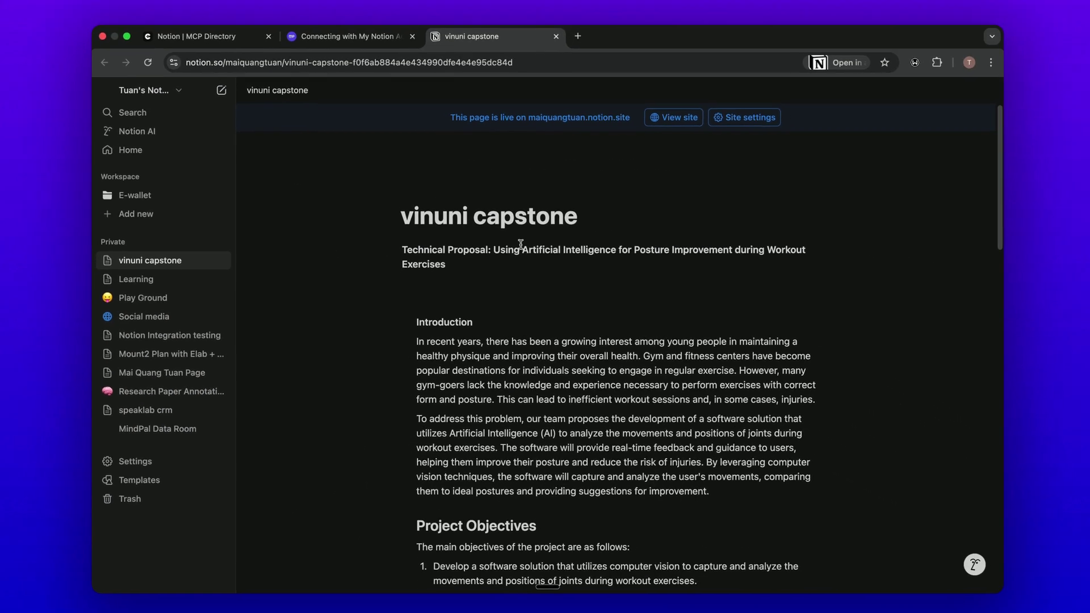
drag(514, 249, 511, 261)
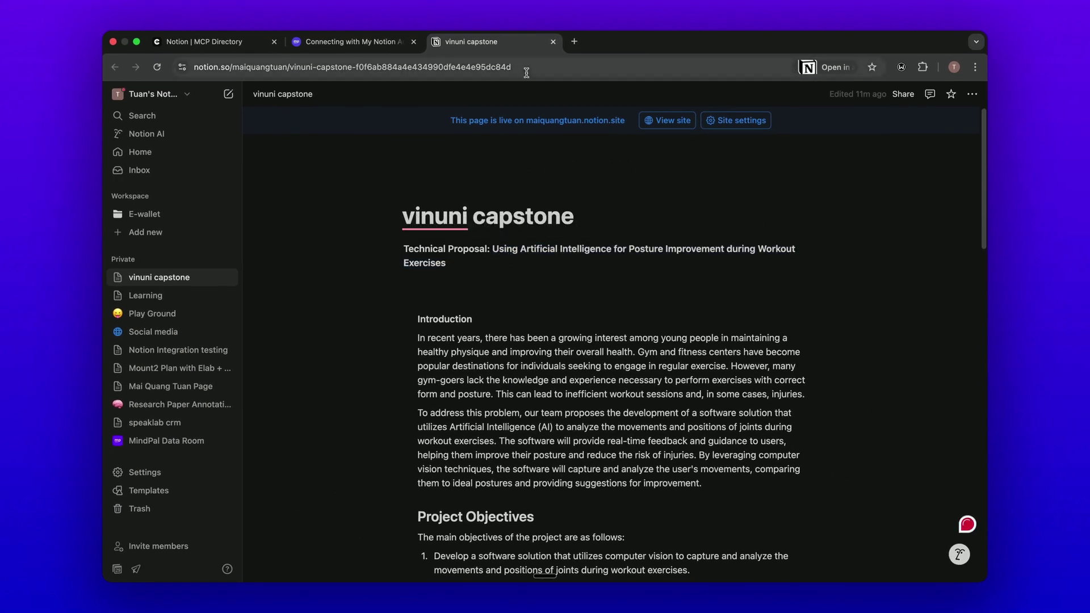
click(553, 42)
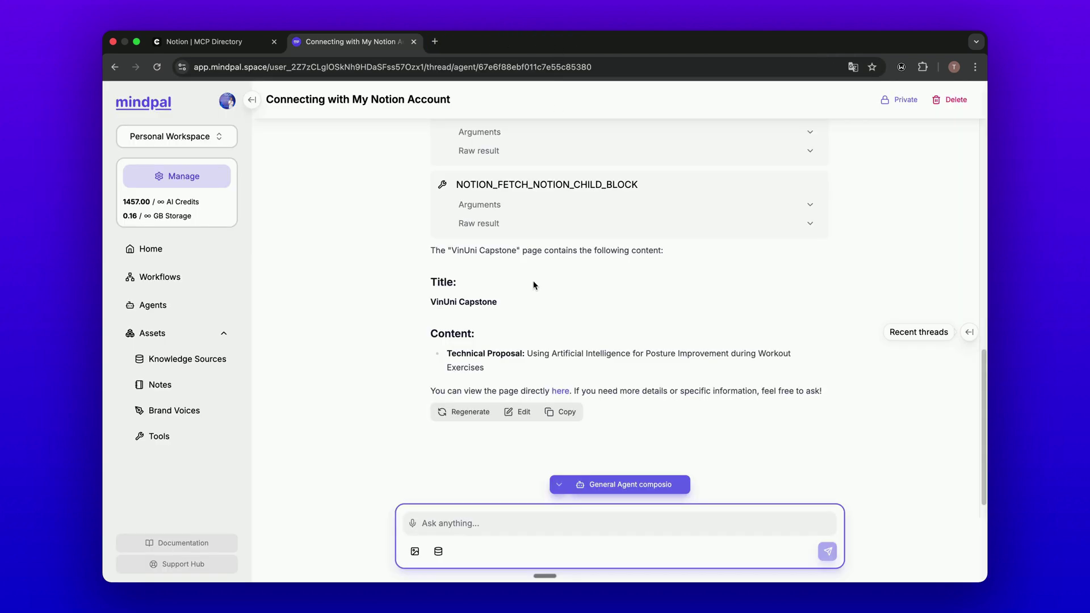
scroll(533, 285, up, 6)
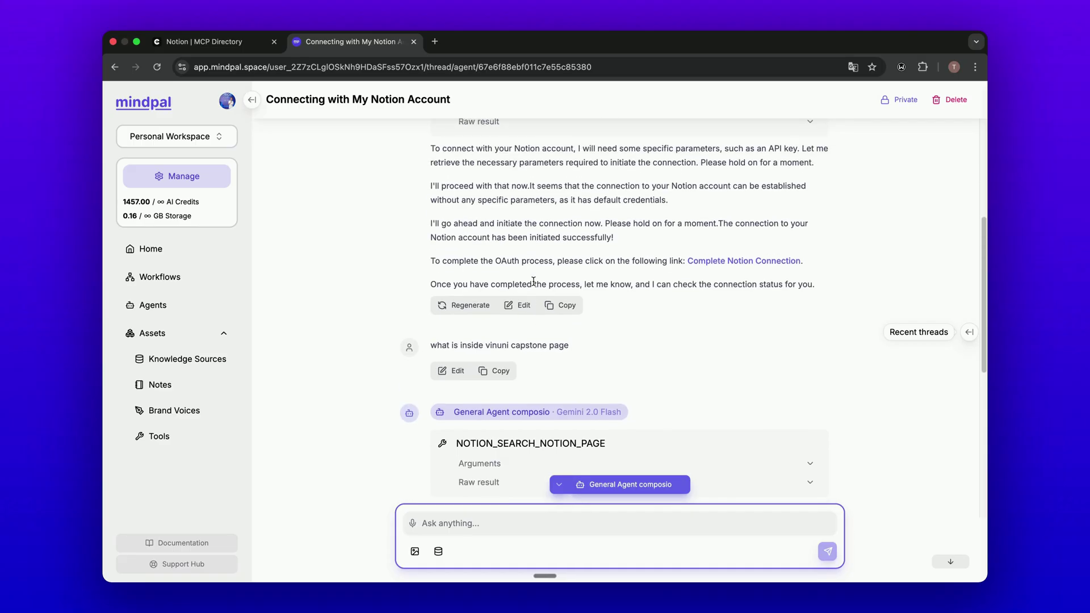
scroll(534, 281, down, 3)
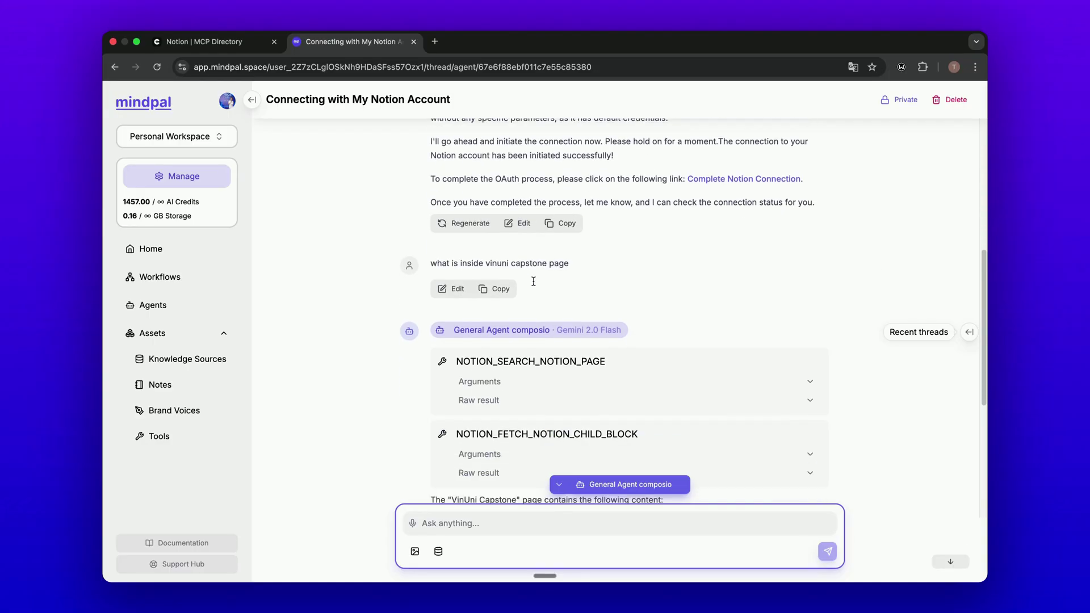